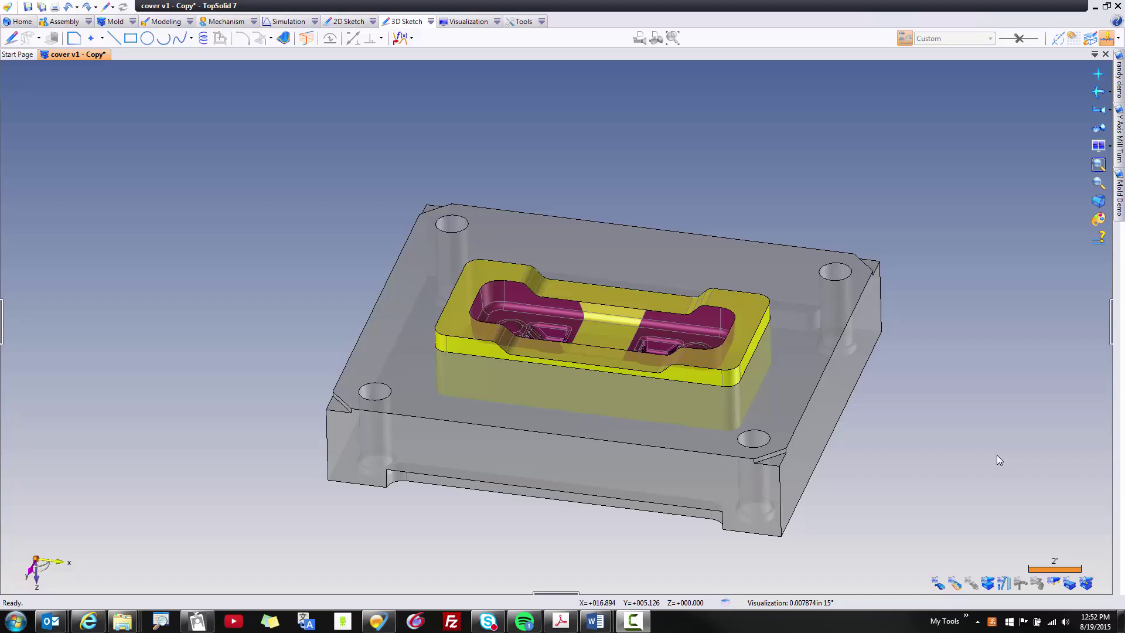
Step: Start a Cooling Circuit on the clamping plate and the cavity block
{"action": "middle_click_drag", "start_coordinate": [986, 456], "coordinate": [394, 391]}
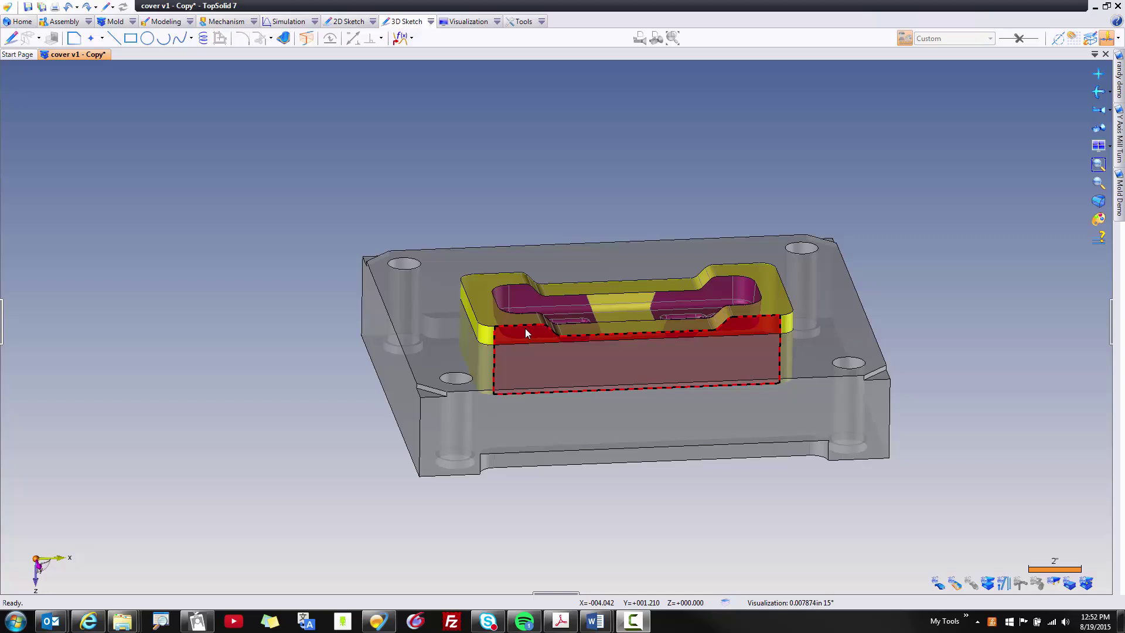
{"action": "key", "text": "t"}
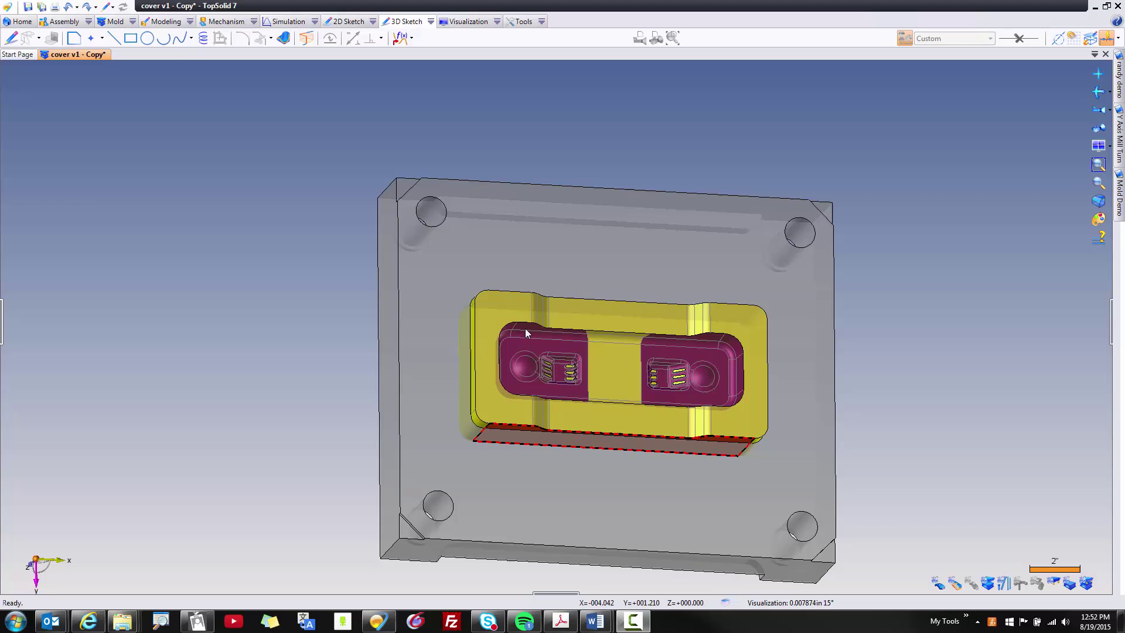
{"action": "left_click", "coordinate": [112, 21]}
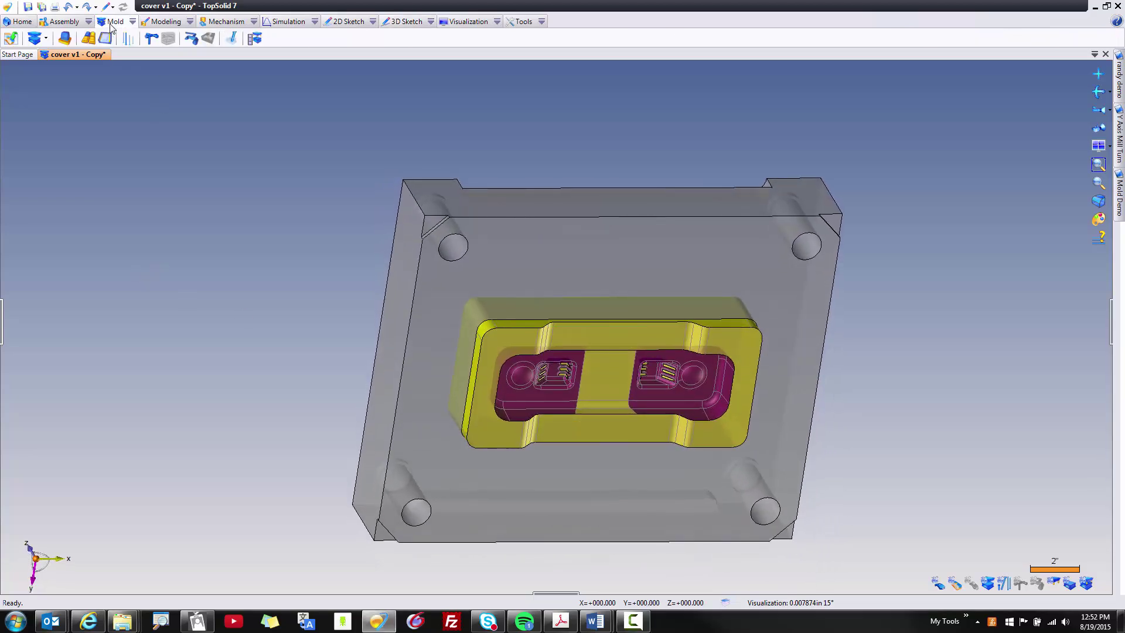
{"action": "left_click", "coordinate": [152, 40]}
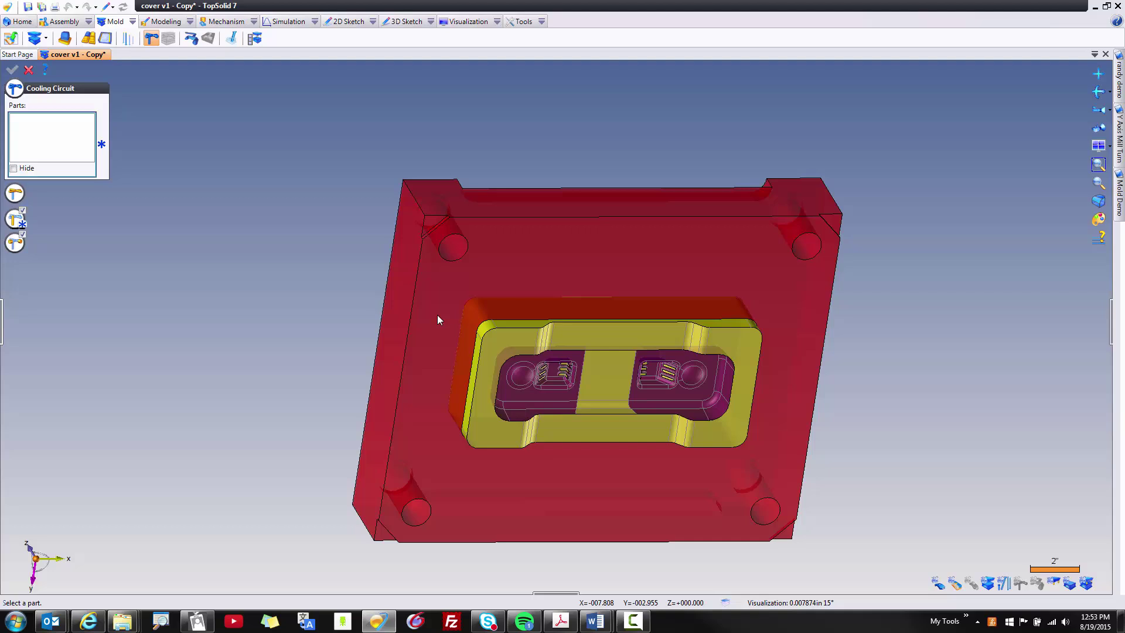
{"action": "left_click", "coordinate": [437, 314]}
{"action": "left_click", "coordinate": [515, 421]}
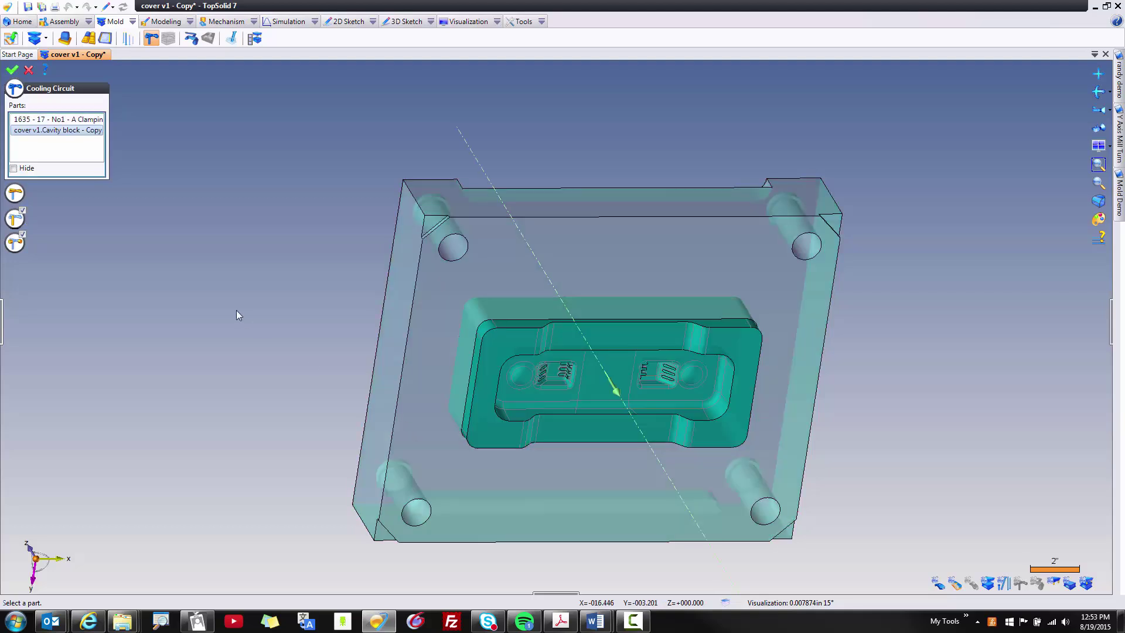
Step: Review the Drillings, Baffle lines and Components settings, then validate the circuit
{"action": "left_click", "coordinate": [15, 193]}
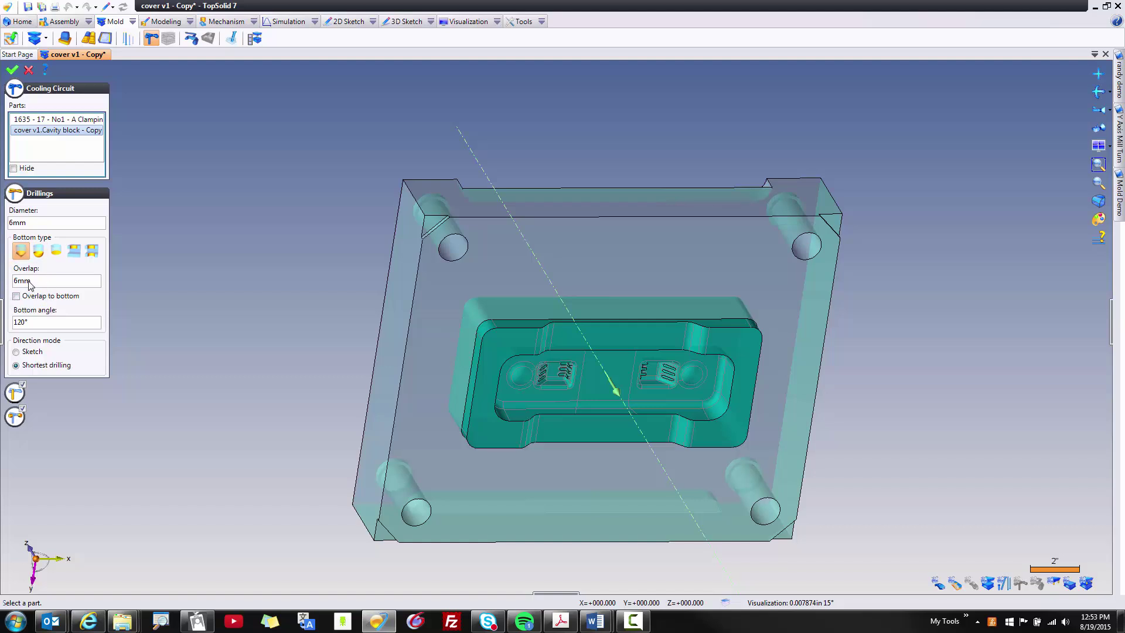
{"action": "left_click", "coordinate": [15, 193]}
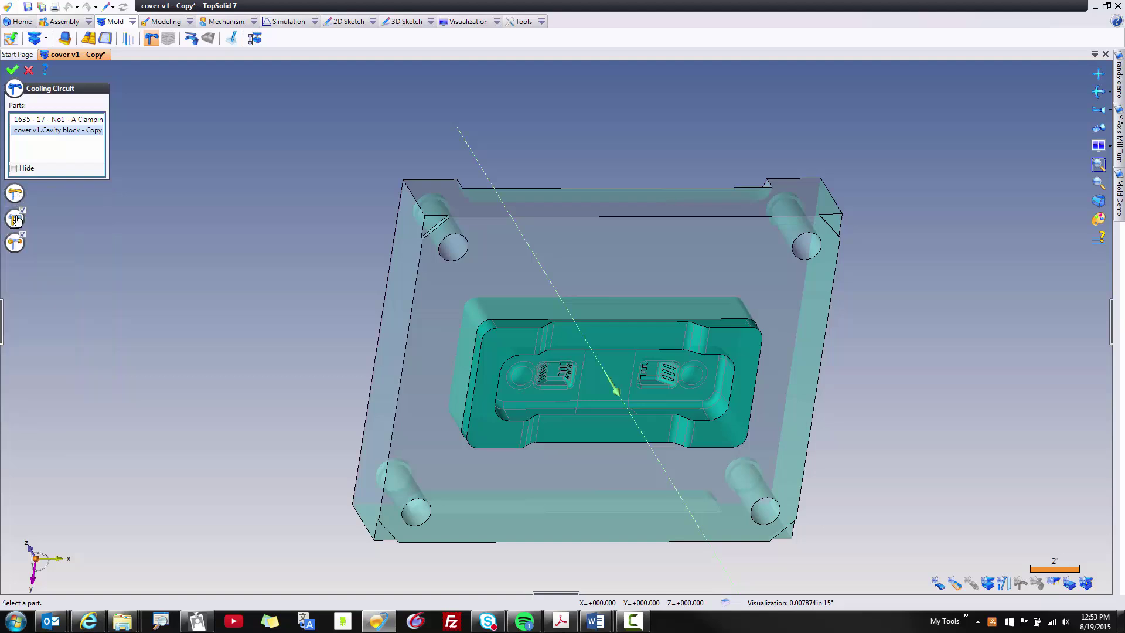
{"action": "left_click", "coordinate": [16, 219]}
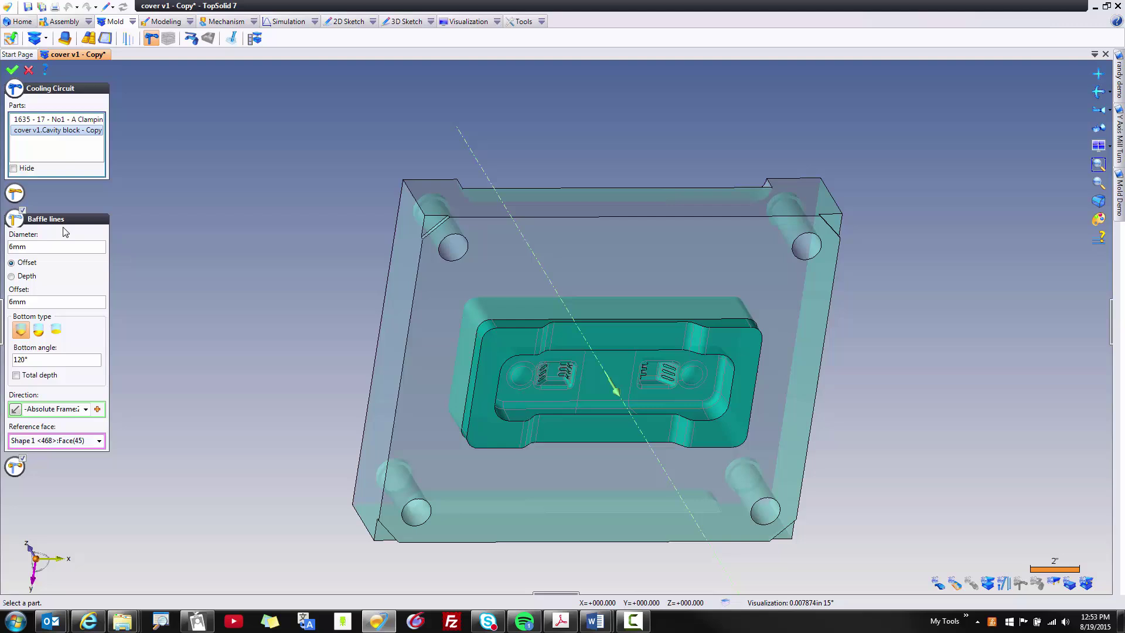
{"action": "left_click", "coordinate": [29, 226]}
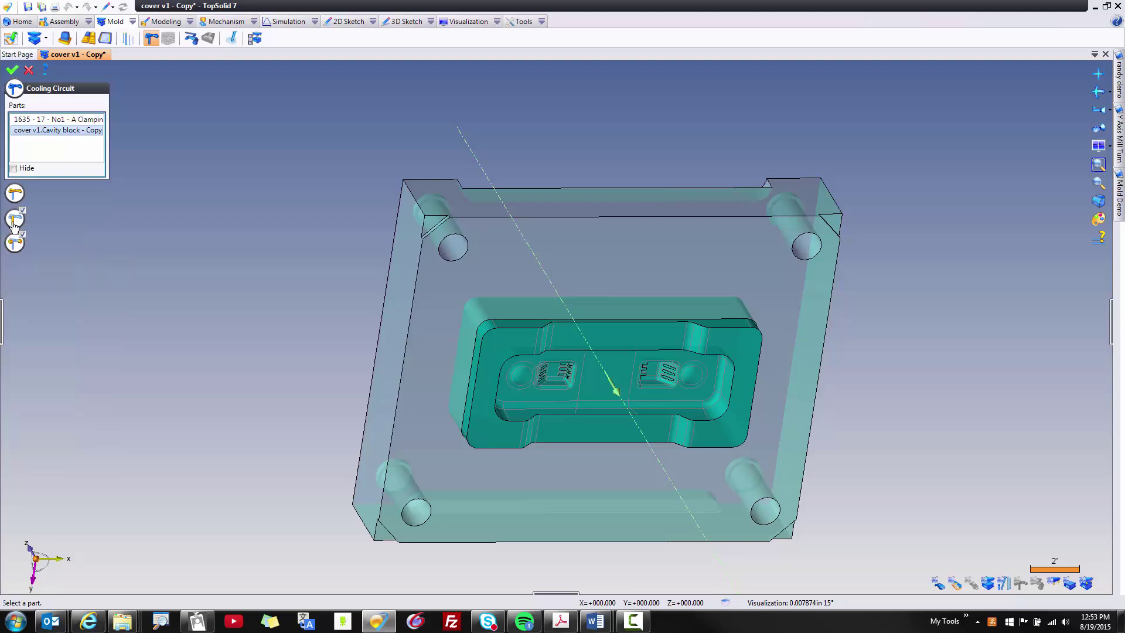
{"action": "left_click", "coordinate": [16, 248]}
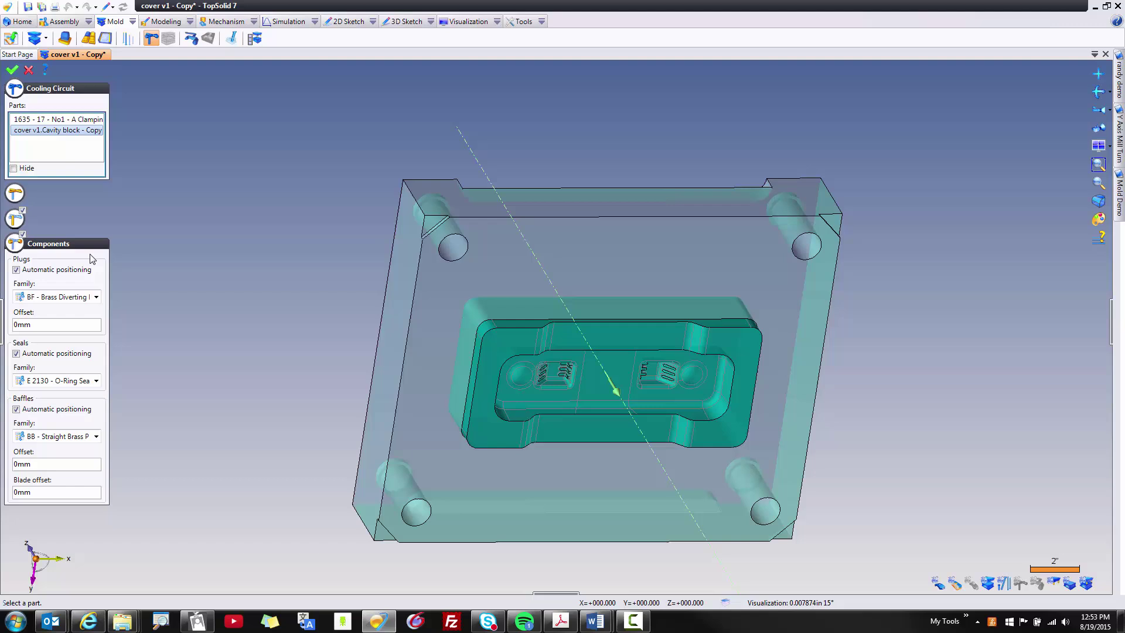
{"action": "left_click", "coordinate": [12, 71]}
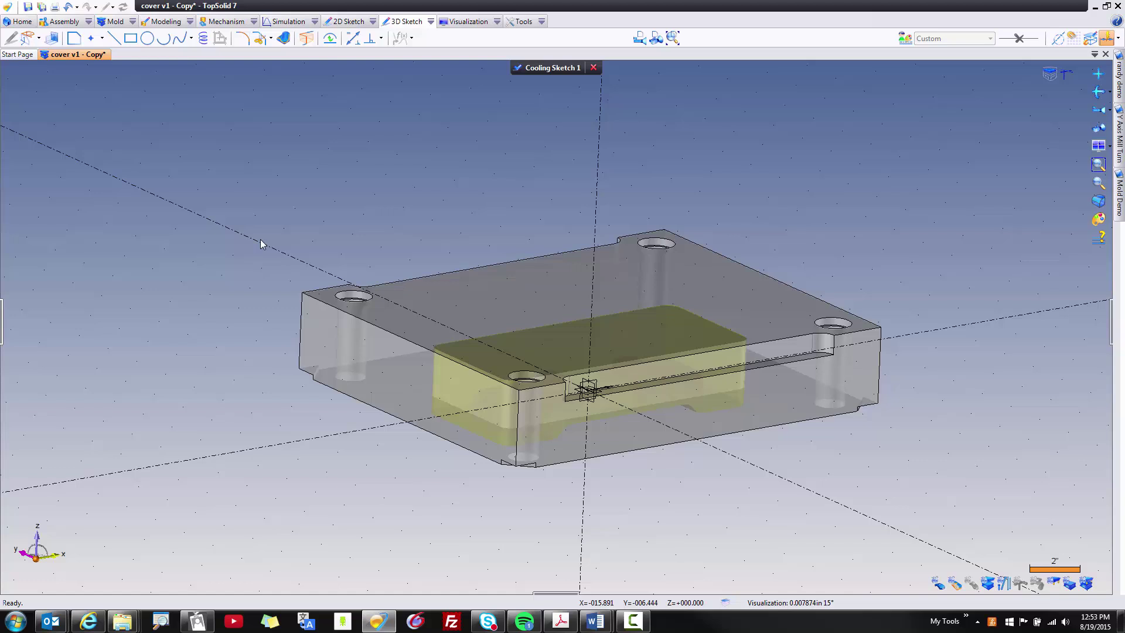
Step: Add a Point on Shape on the plate's end face in Cooling Sketch 1
{"action": "left_click", "coordinate": [102, 39]}
{"action": "left_click", "coordinate": [103, 39]}
{"action": "left_click", "coordinate": [102, 39]}
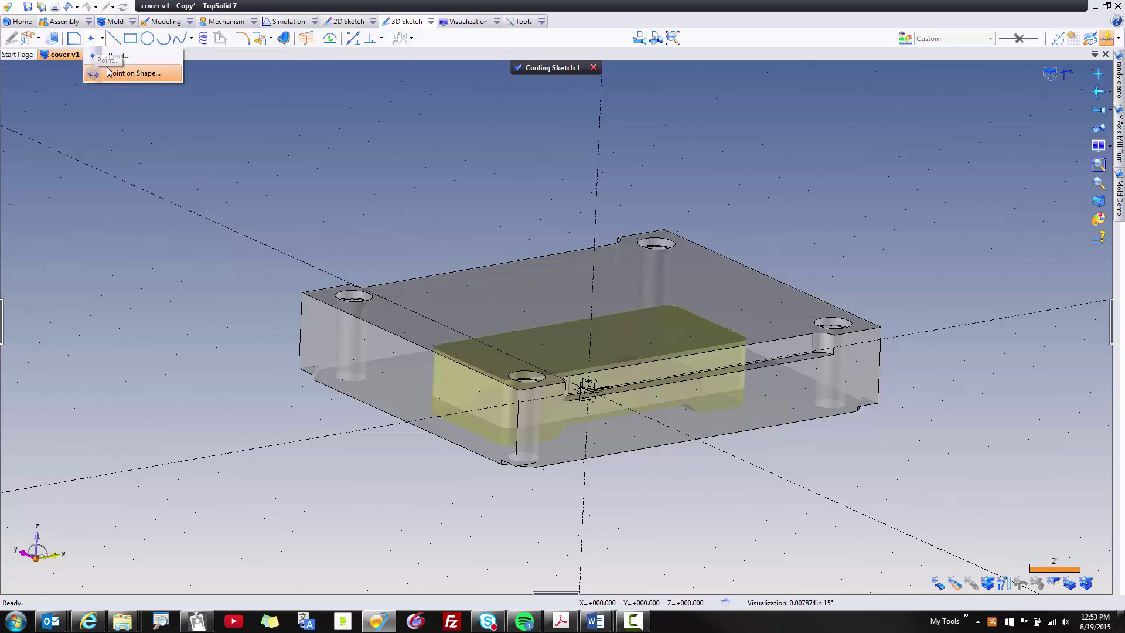
{"action": "left_click", "coordinate": [119, 74]}
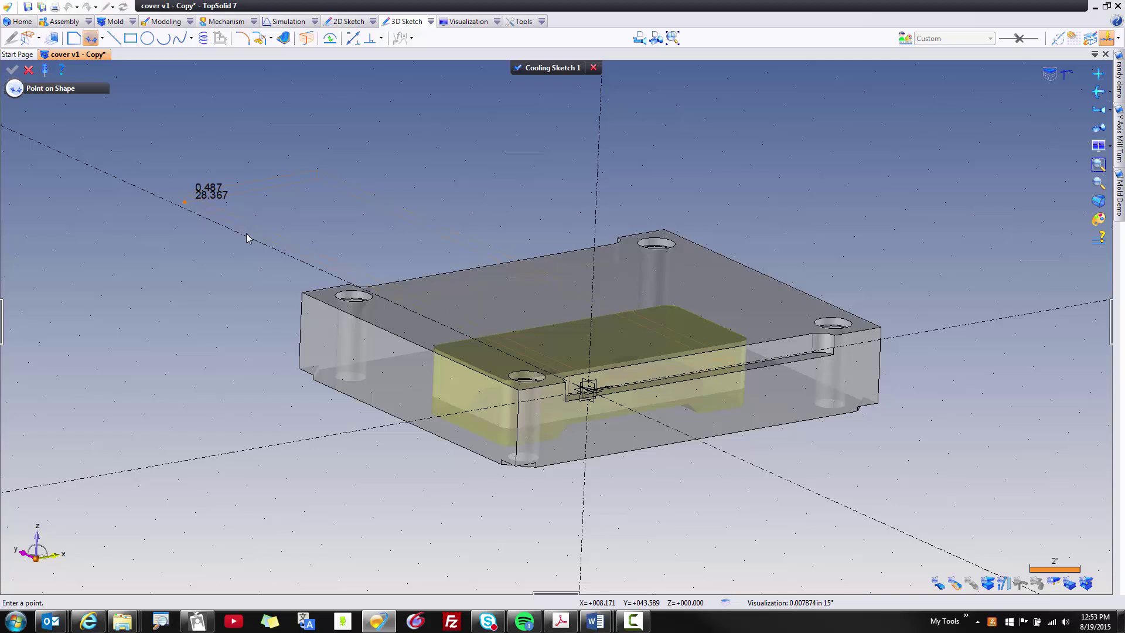
{"action": "left_click", "coordinate": [439, 380]}
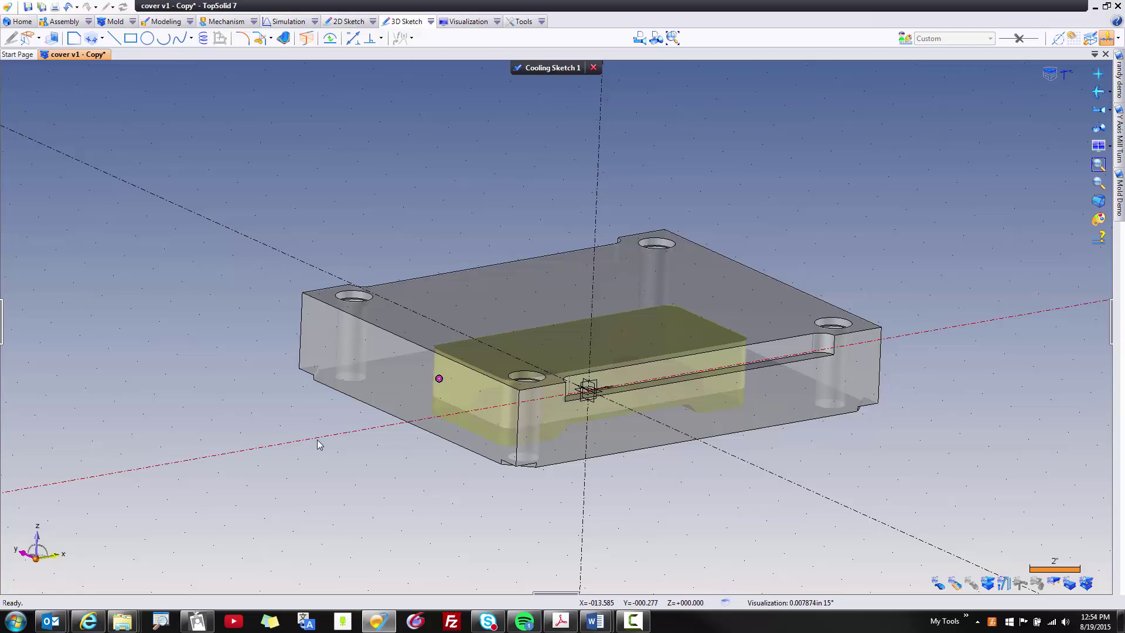
{"action": "key", "text": "Right"}
{"action": "key", "text": "Down"}
{"action": "key", "text": "Down"}
{"action": "key", "text": "Right"}
{"action": "key", "text": "Right"}
{"action": "key", "text": "Right"}
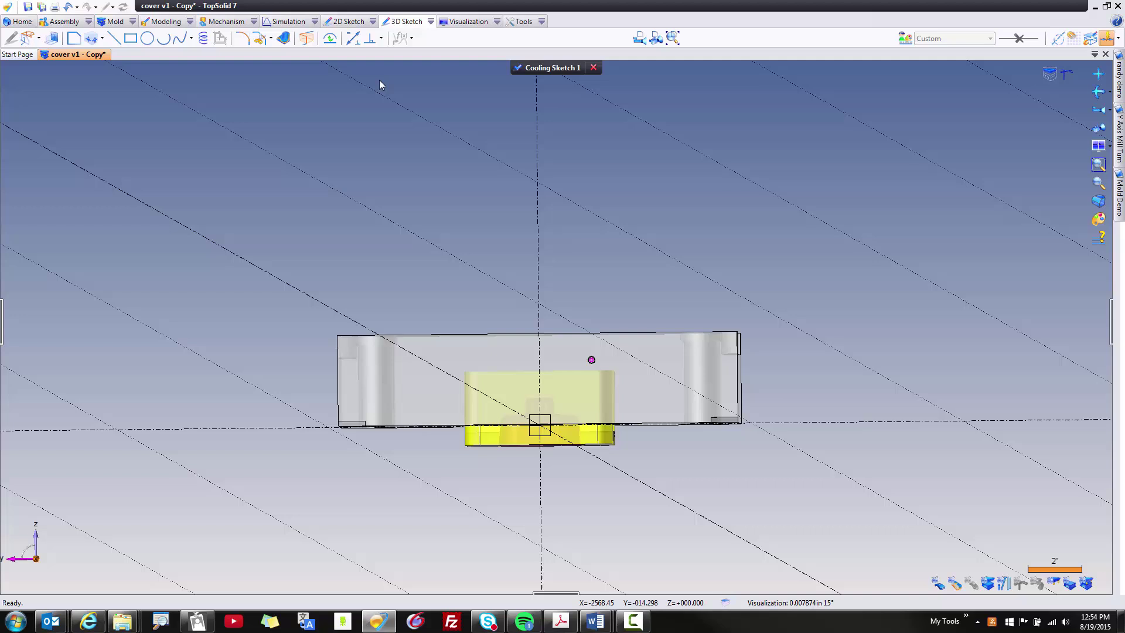
Step: Centre the sketch point between the plate top plane and the insert top plane
{"action": "left_click", "coordinate": [371, 42]}
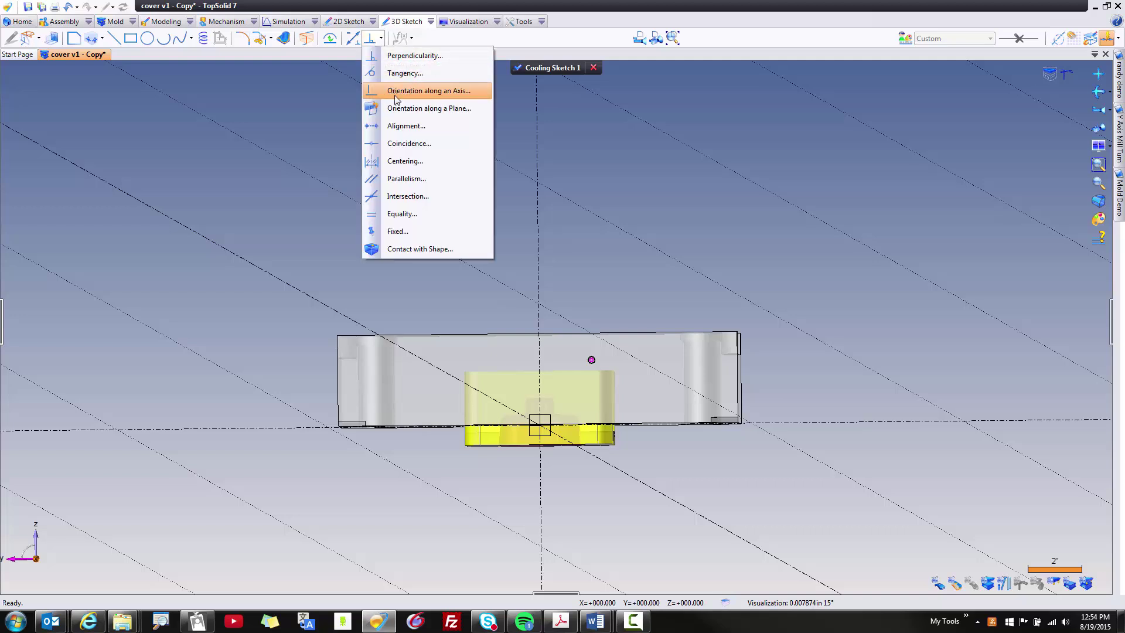
{"action": "left_click", "coordinate": [424, 160]}
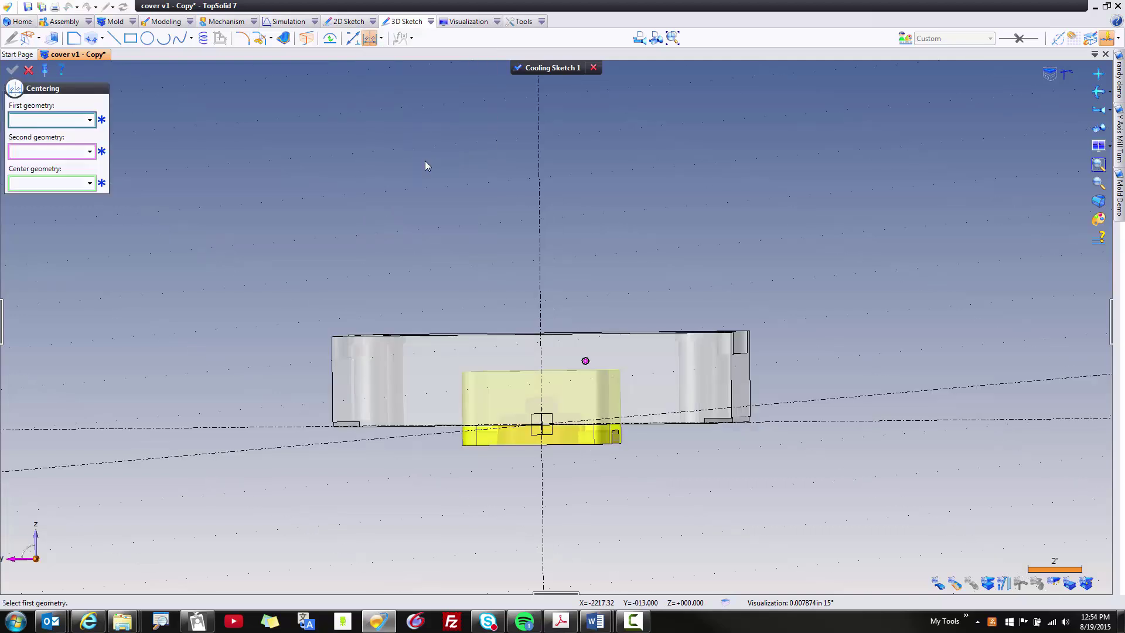
{"action": "left_click", "coordinate": [526, 341]}
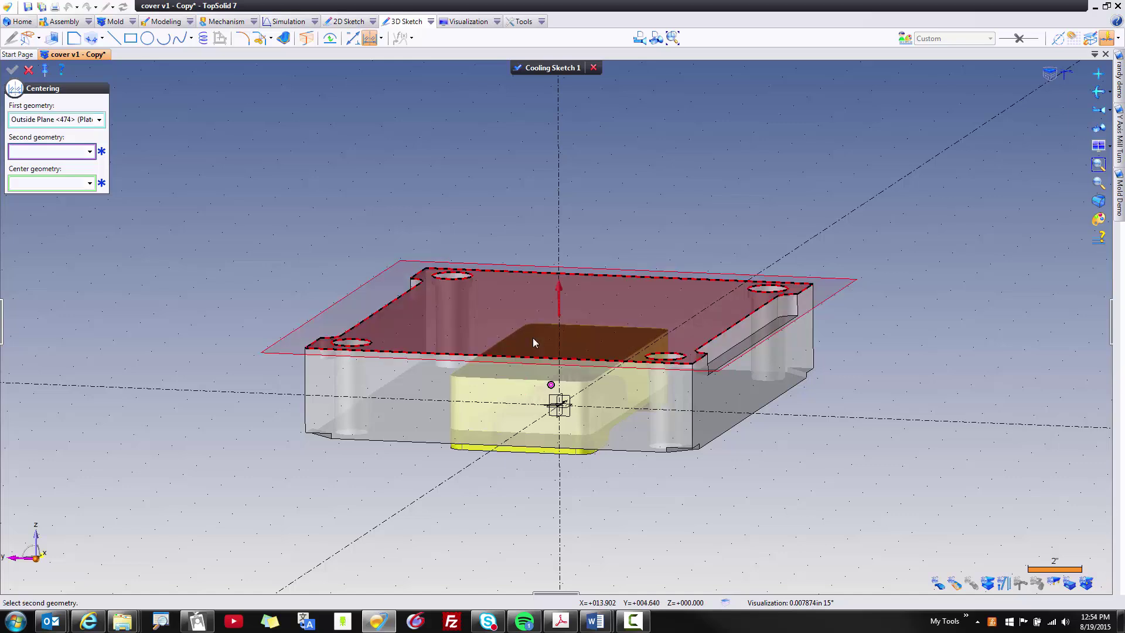
{"action": "left_click", "coordinate": [532, 342]}
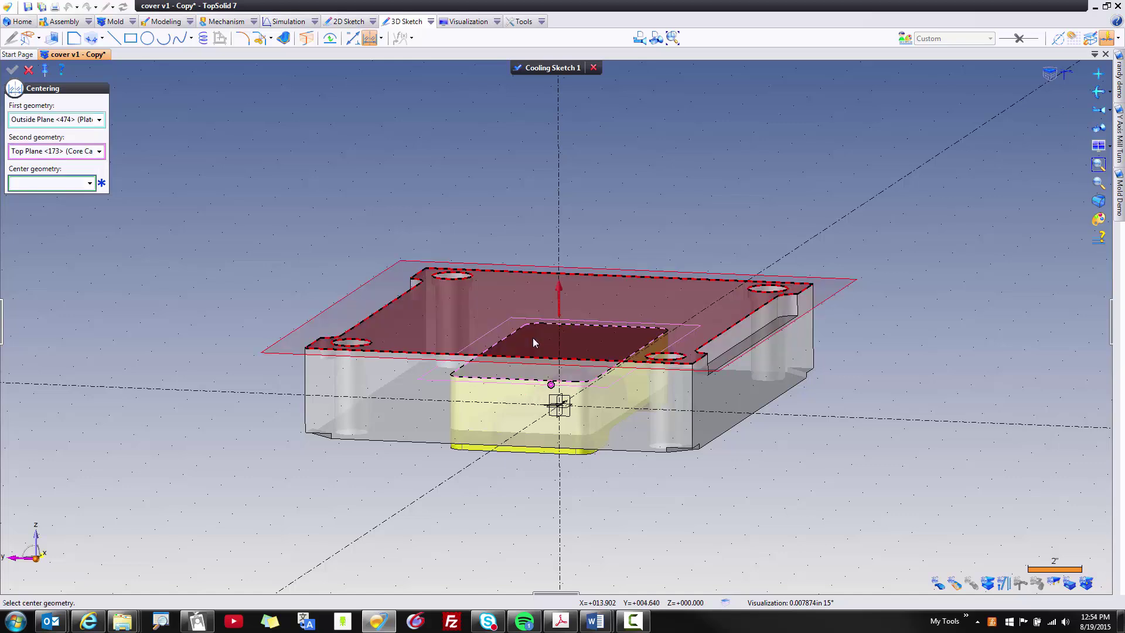
{"action": "left_click", "coordinate": [551, 386]}
{"action": "middle_click_drag", "start_coordinate": [550, 387], "coordinate": [366, 428]}
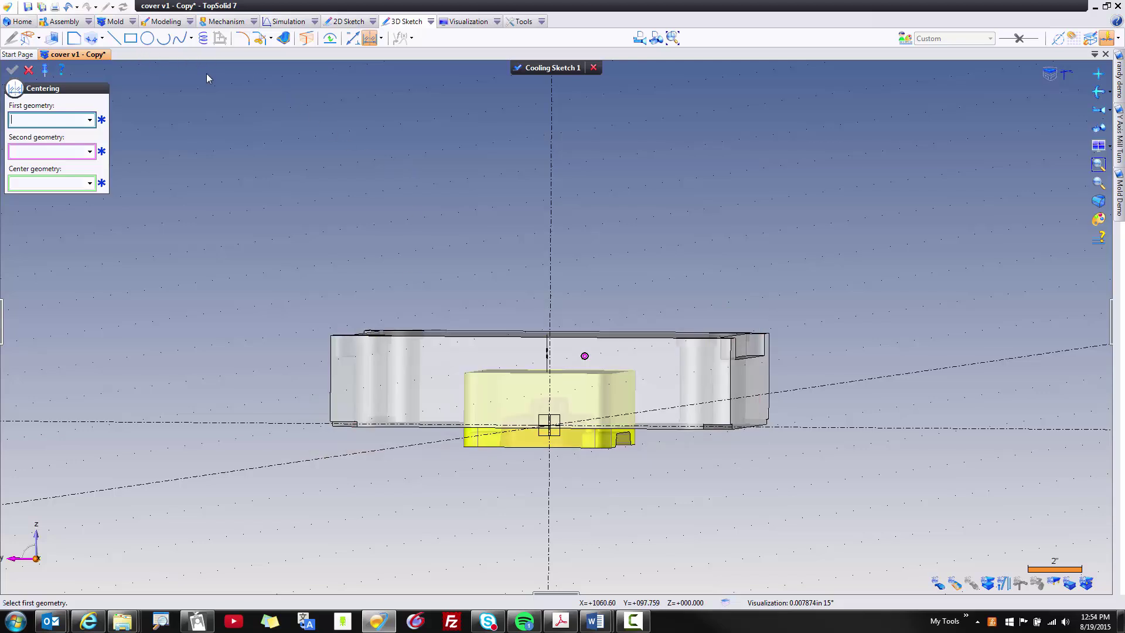
Step: Dimension the sketch point 2 in from the plate edge
{"action": "left_click", "coordinate": [352, 38]}
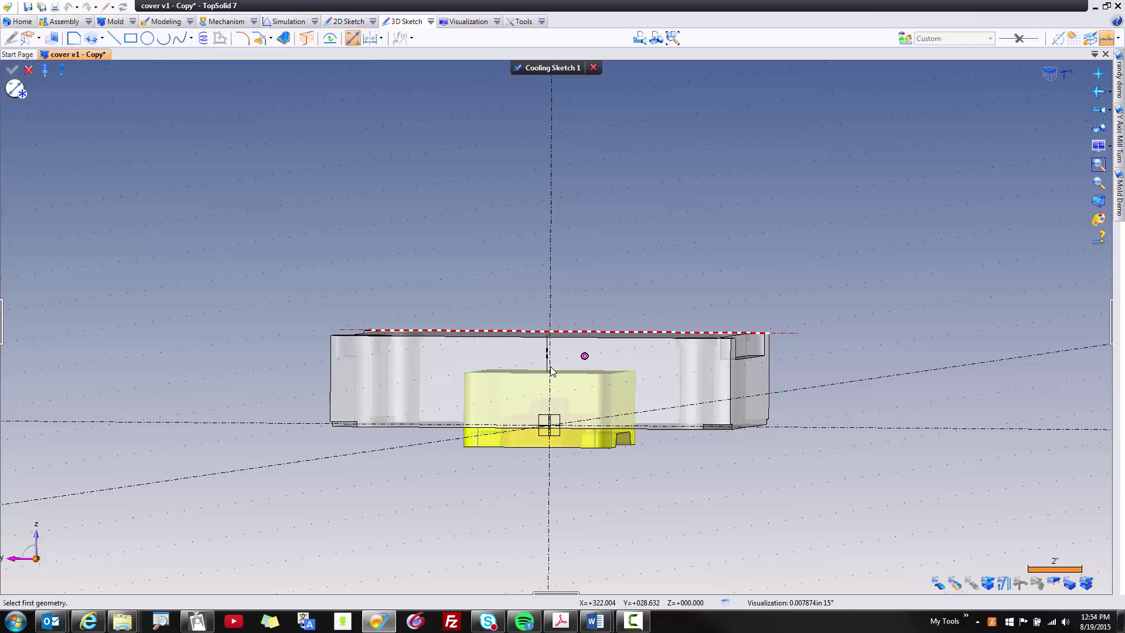
{"action": "left_click", "coordinate": [585, 359]}
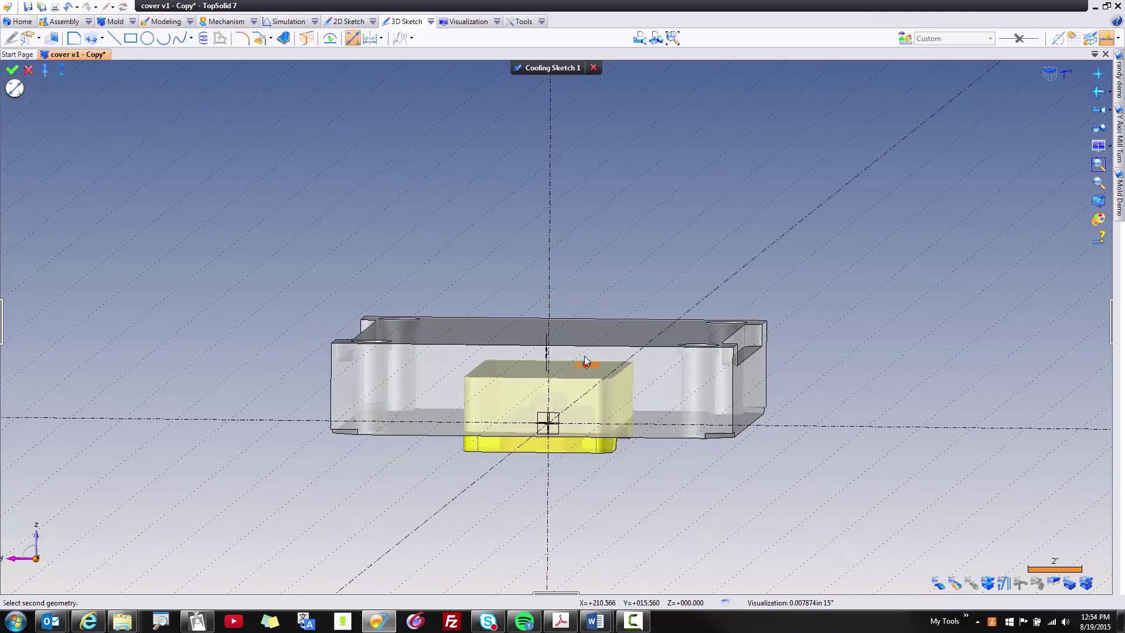
{"action": "middle_click_drag", "start_coordinate": [584, 359], "coordinate": [394, 490]}
{"action": "left_click", "coordinate": [568, 434]}
{"action": "left_click", "coordinate": [403, 518]}
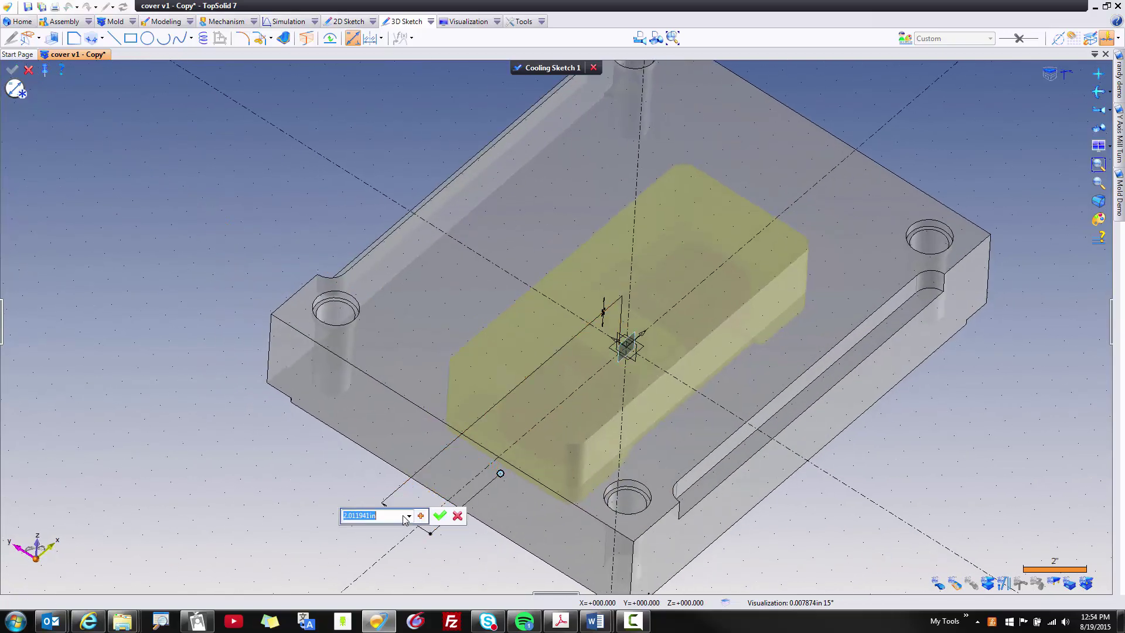
{"action": "type", "text": "2"}
{"action": "key", "text": "Return"}
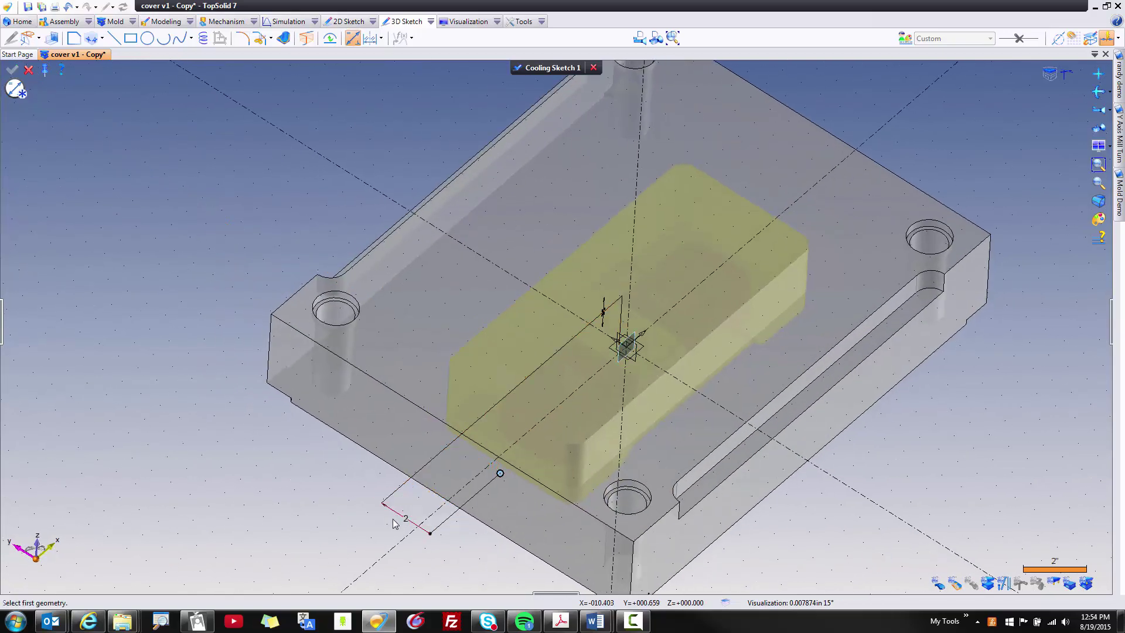
{"action": "middle_click_drag", "start_coordinate": [402, 522], "coordinate": [294, 449]}
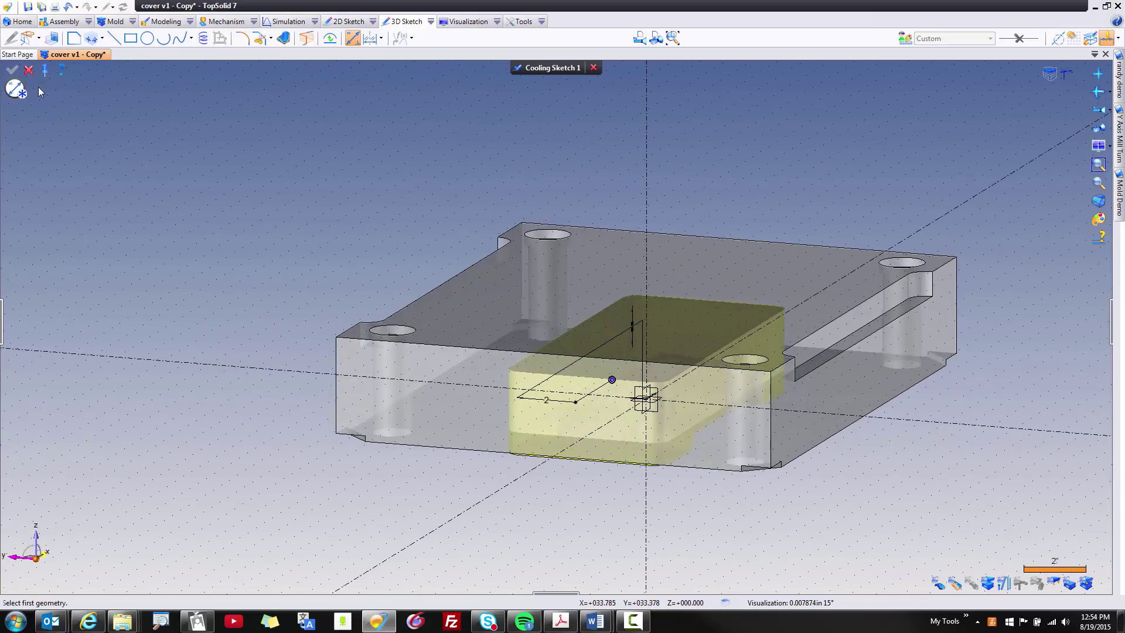
Step: Start the waterline contour at the sketch point and draw its first segment from top view
{"action": "left_click", "coordinate": [75, 39]}
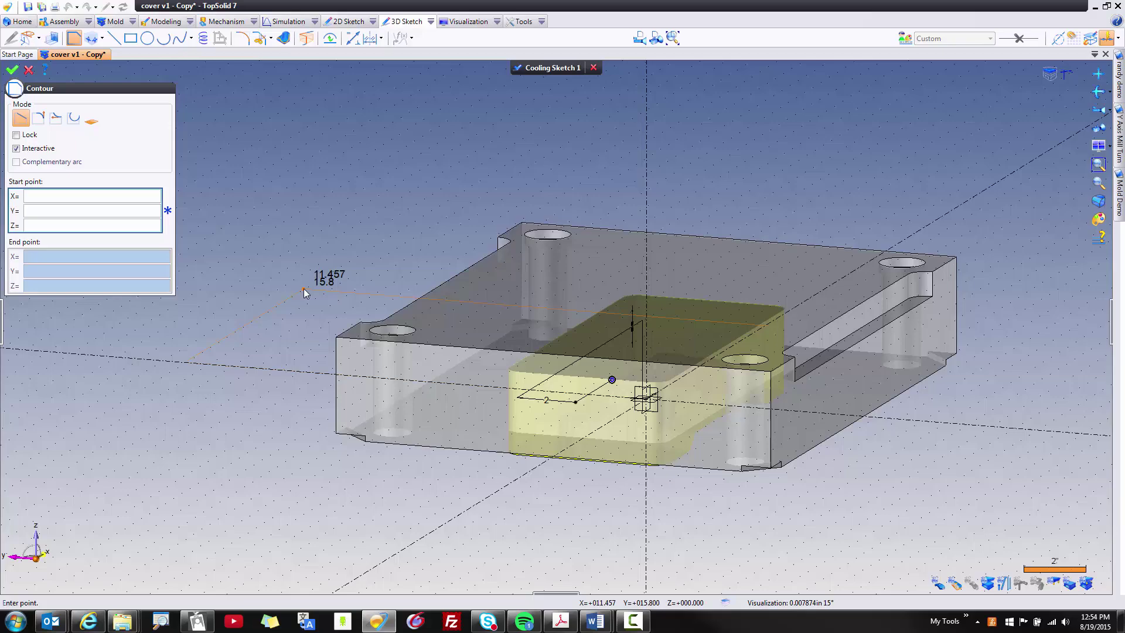
{"action": "middle_click_drag", "start_coordinate": [304, 292], "coordinate": [378, 526]}
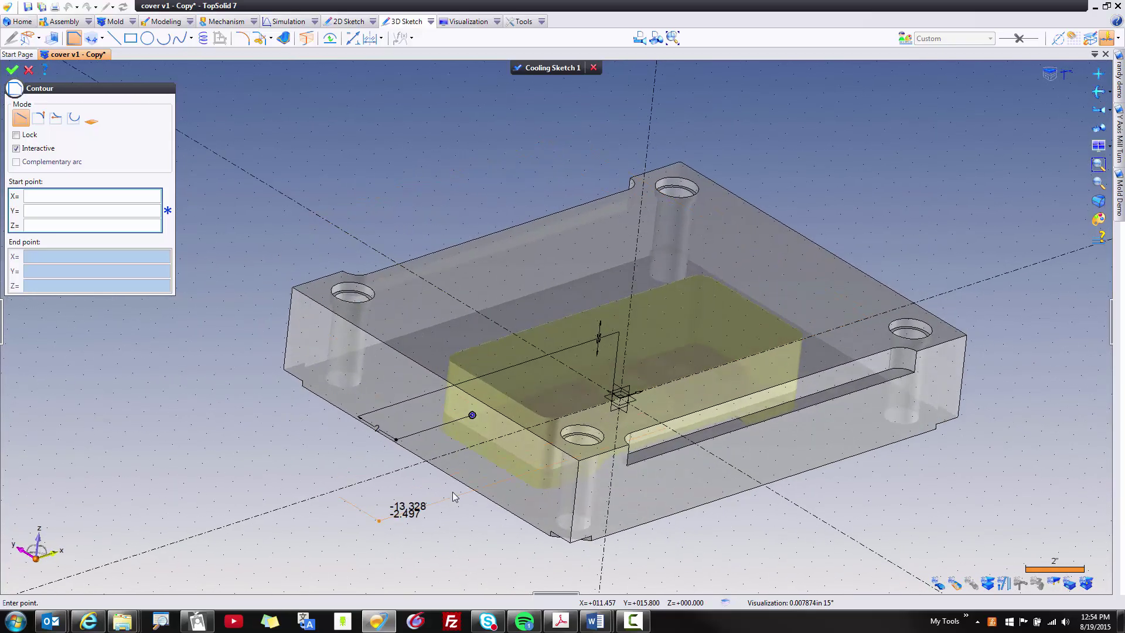
{"action": "left_click", "coordinate": [472, 416]}
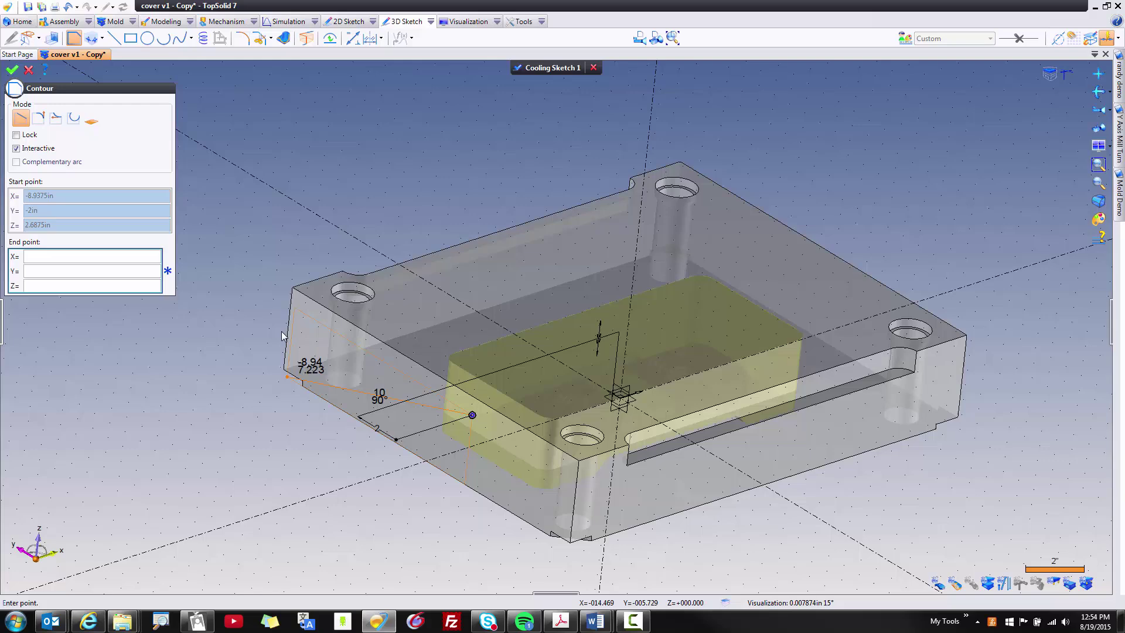
{"action": "key", "text": "Left"}
{"action": "key", "text": "Left"}
{"action": "key", "text": "Left"}
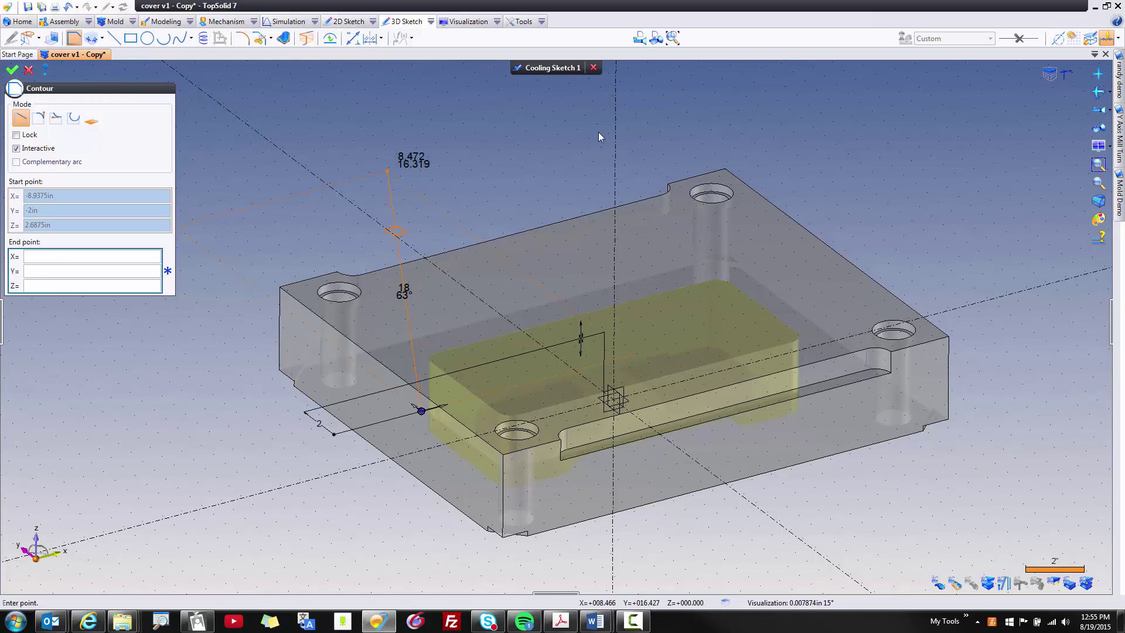
{"action": "left_click", "coordinate": [638, 40]}
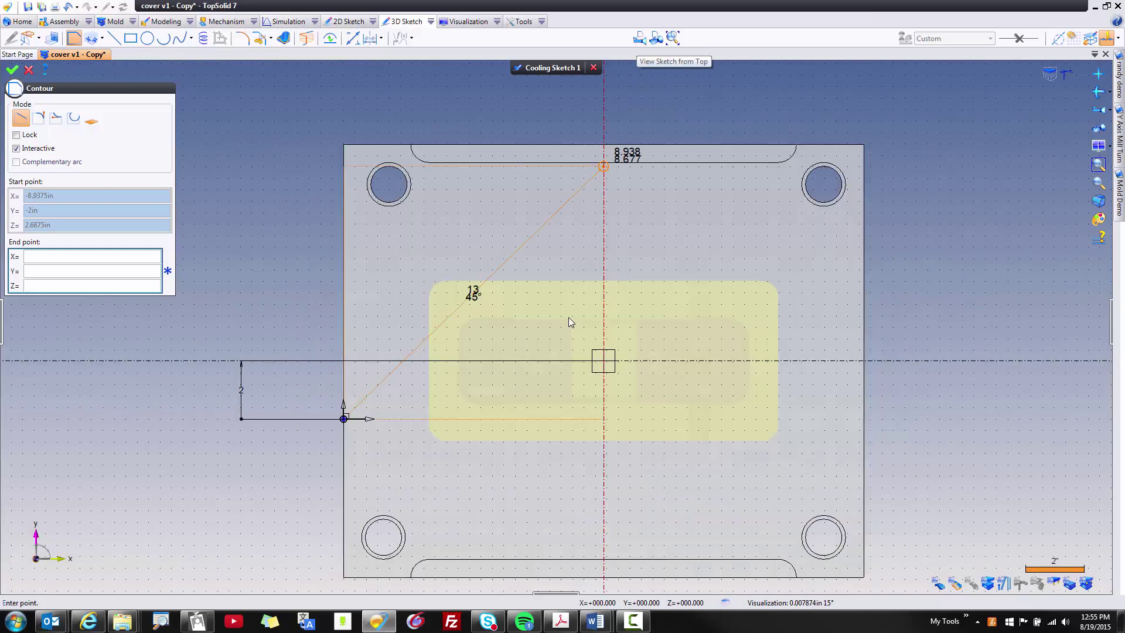
{"action": "left_click", "coordinate": [466, 420]}
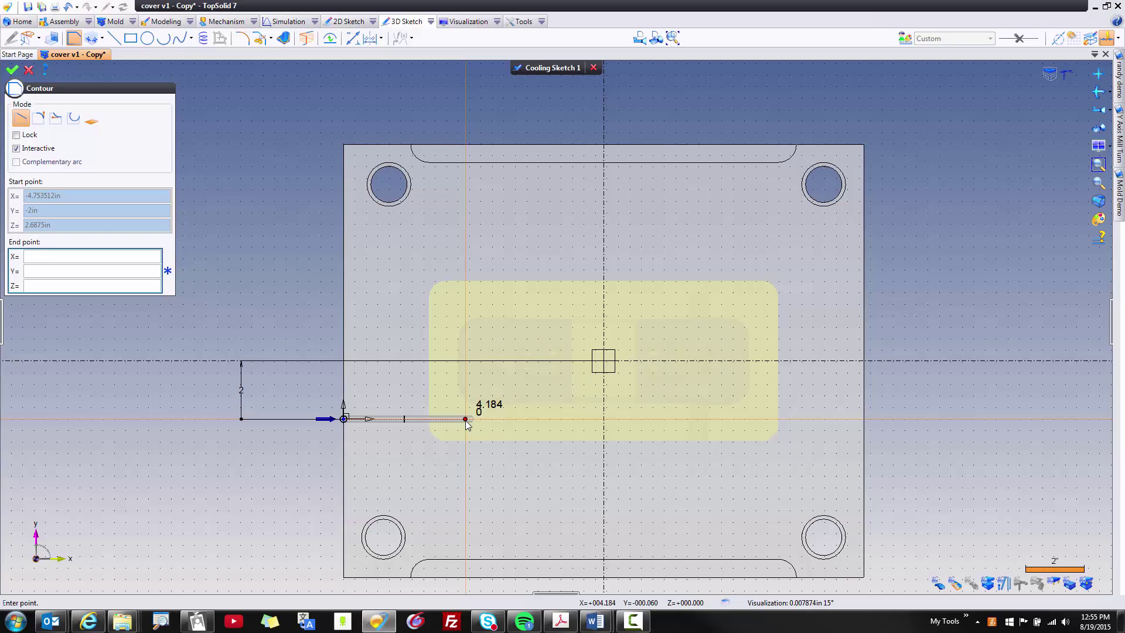
Step: Continue the contour inward, across the plate, then outward to end at the edge
{"action": "middle_click_drag", "start_coordinate": [466, 423], "coordinate": [441, 236]}
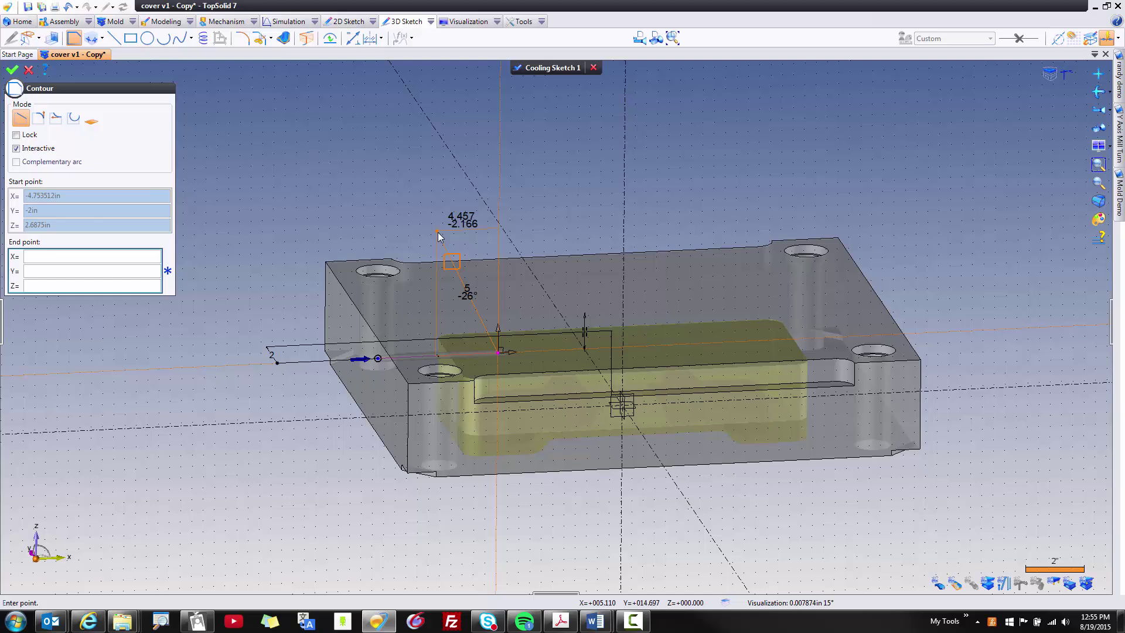
{"action": "left_click", "coordinate": [639, 38]}
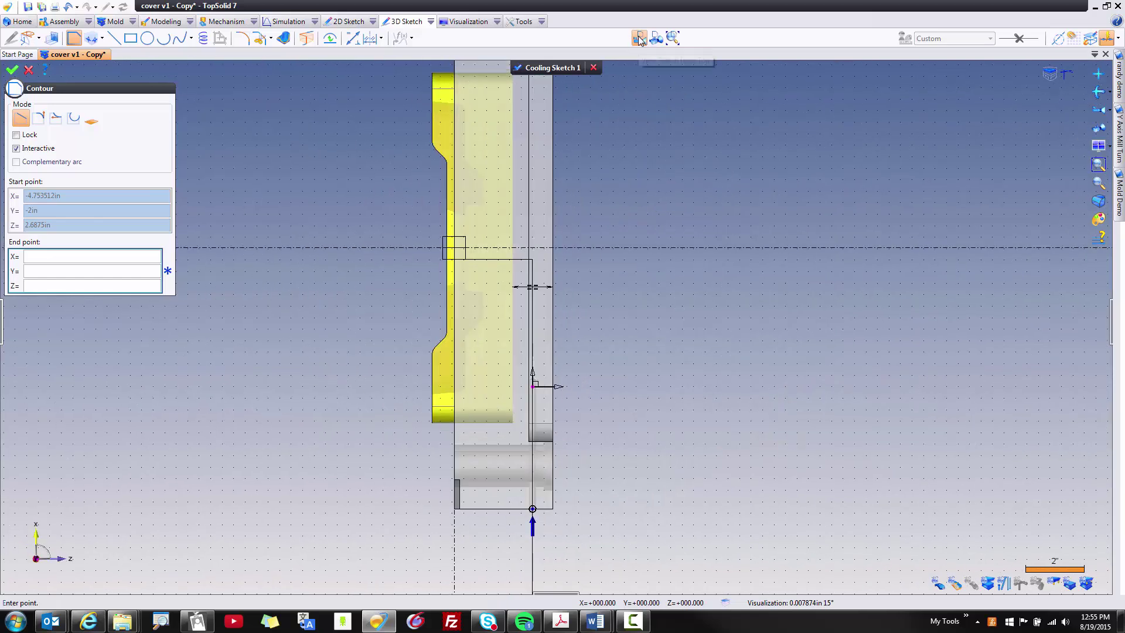
{"action": "left_click", "coordinate": [481, 390]}
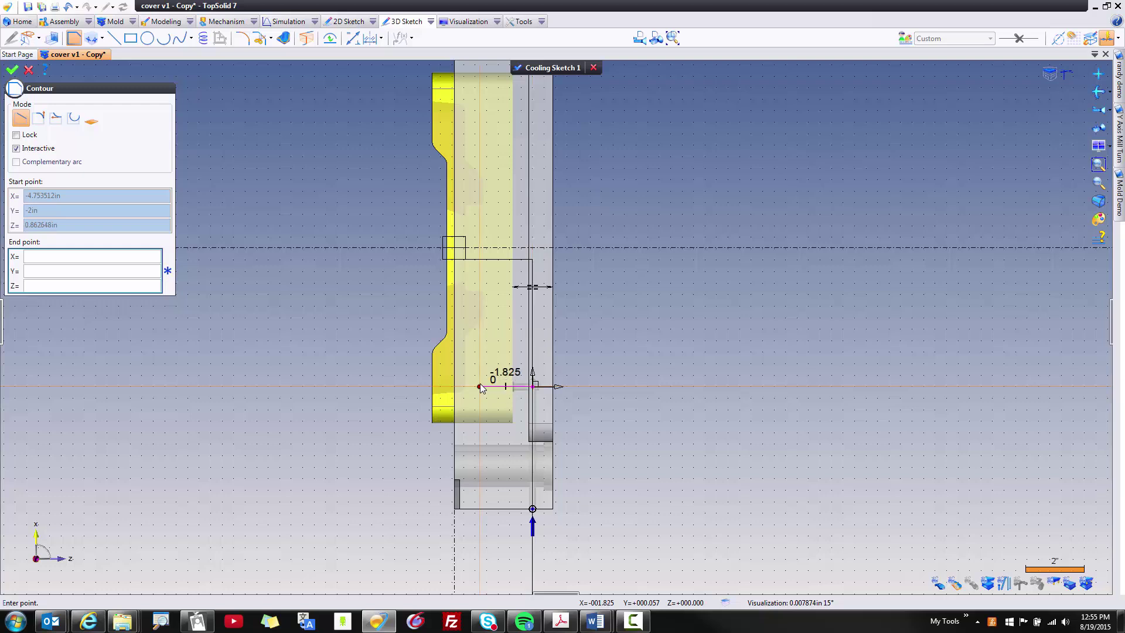
{"action": "middle_click_drag", "start_coordinate": [475, 281], "coordinate": [475, 458]}
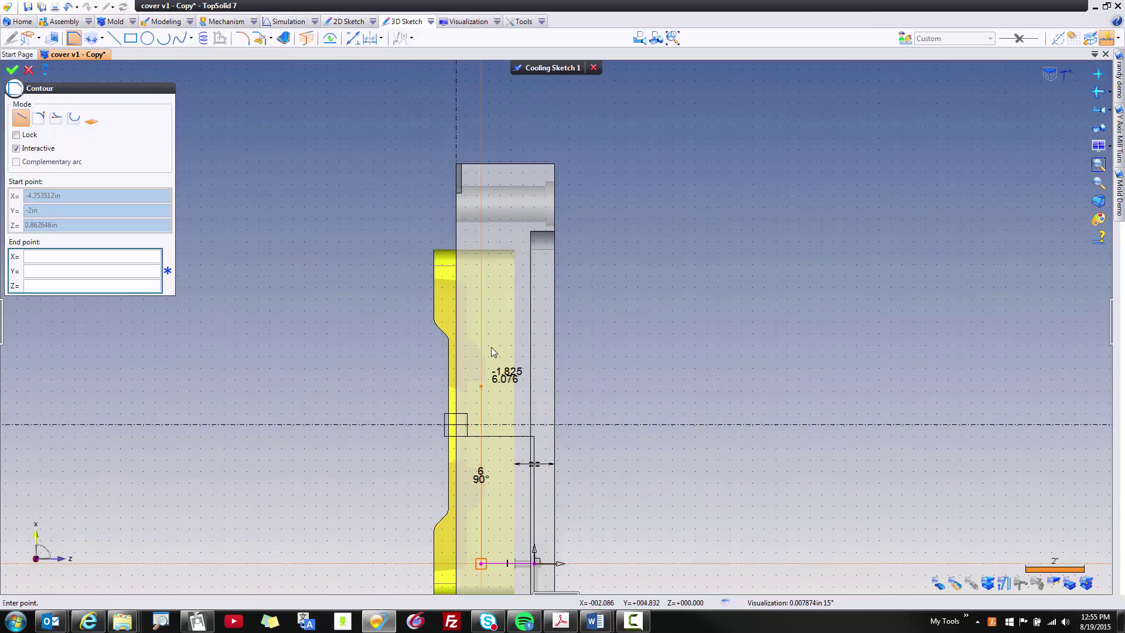
{"action": "left_click", "coordinate": [486, 285]}
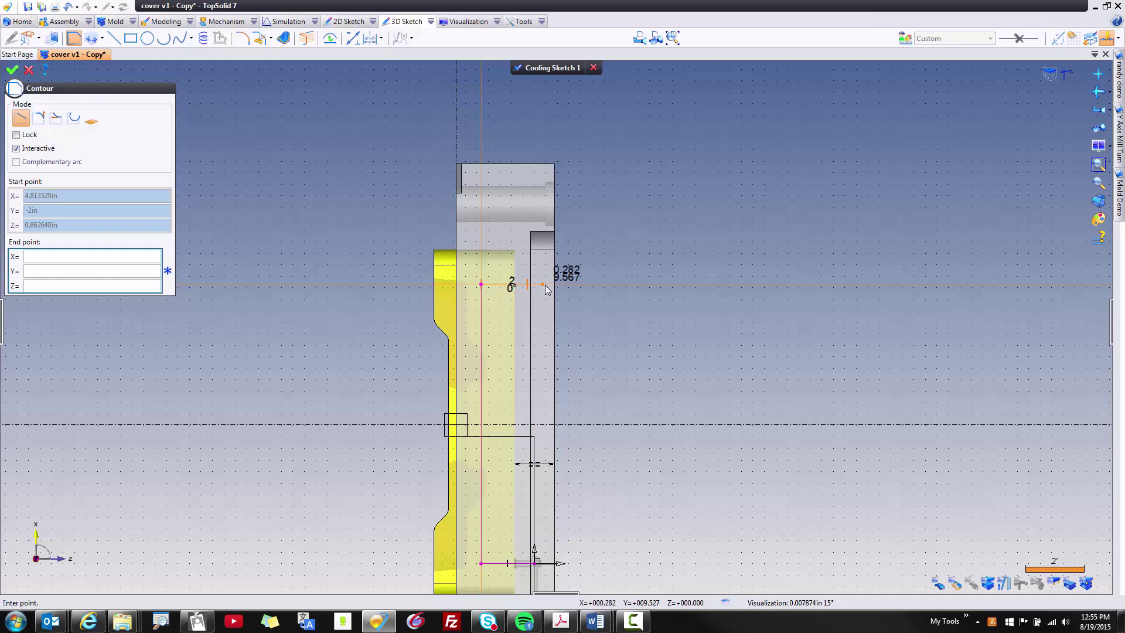
{"action": "left_click", "coordinate": [534, 286]}
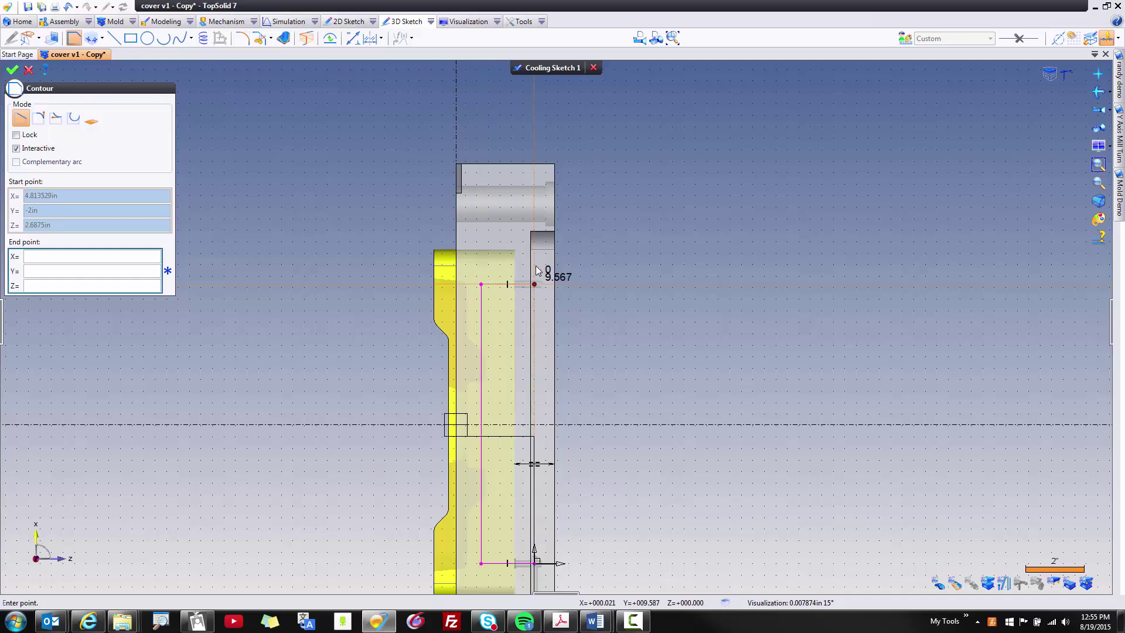
{"action": "left_click", "coordinate": [534, 170]}
{"action": "right_click", "coordinate": [534, 170]}
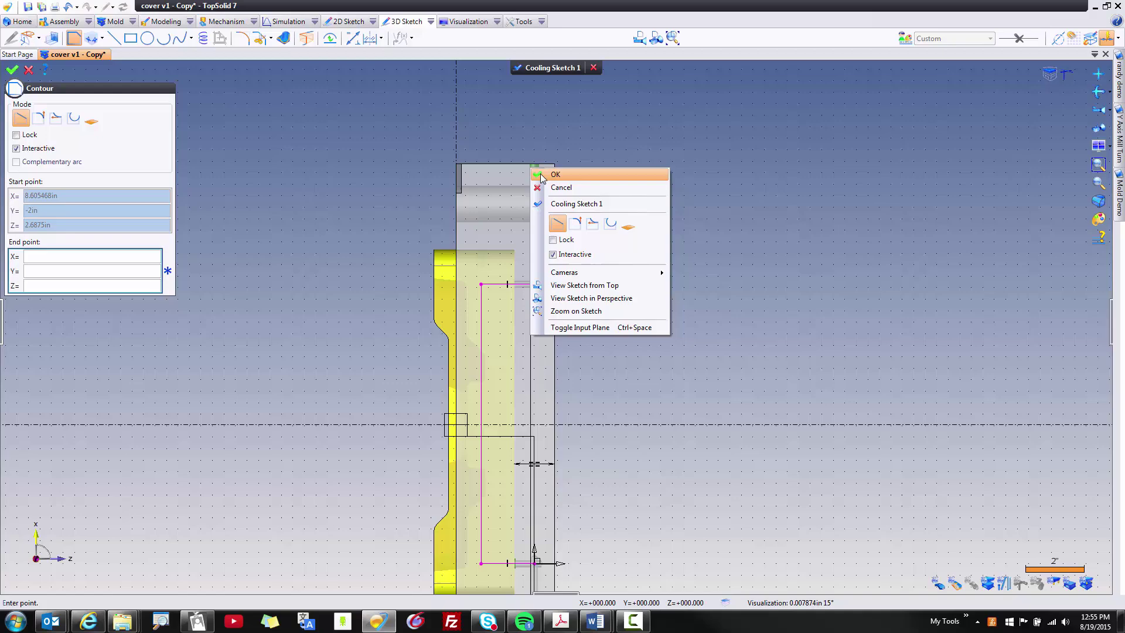
Step: Validate the contour so drilled channels appear, then return to the isometric view
{"action": "left_click", "coordinate": [541, 175]}
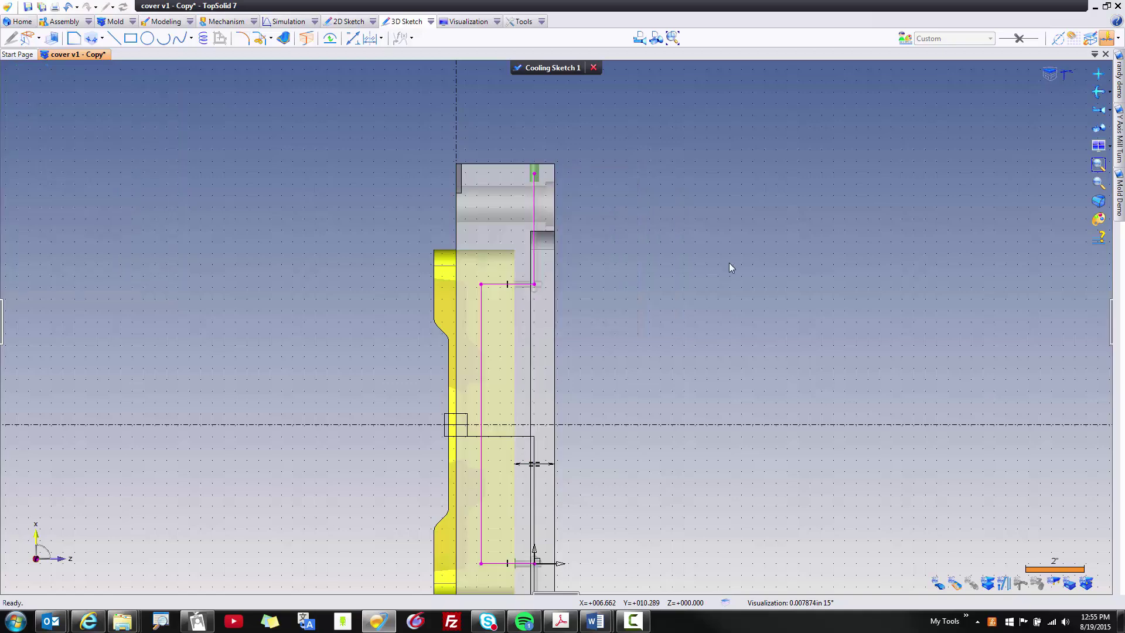
{"action": "key", "text": "Home"}
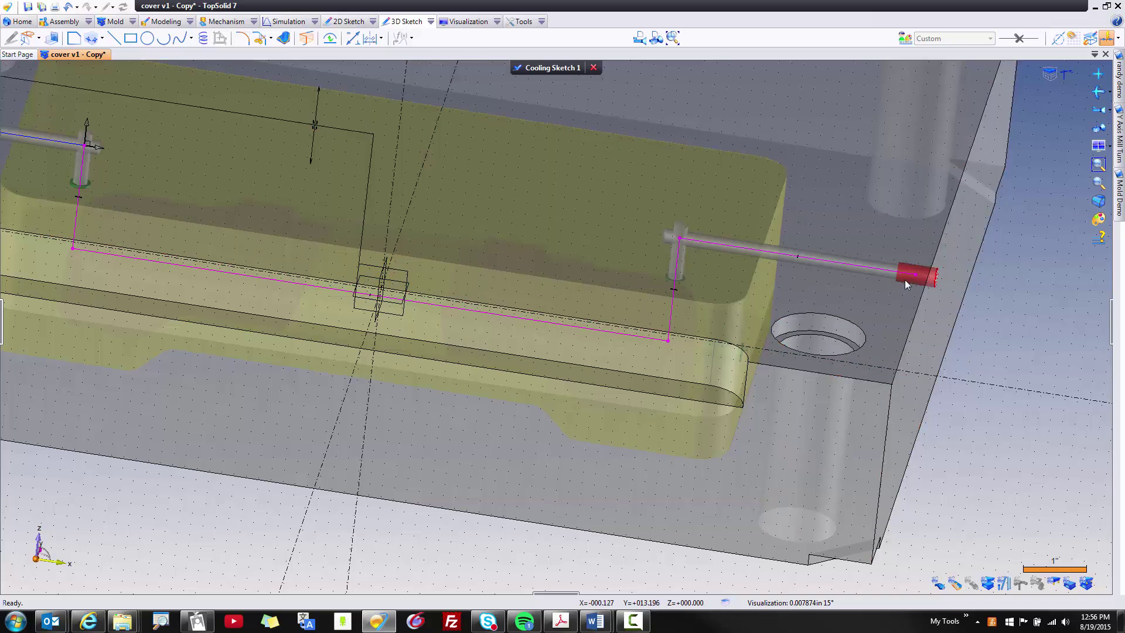
Step: Set Drilling 5 as the circuit exit and fit a JP 250 Jiffy-Tite male fitting there
{"action": "right_click", "coordinate": [876, 277]}
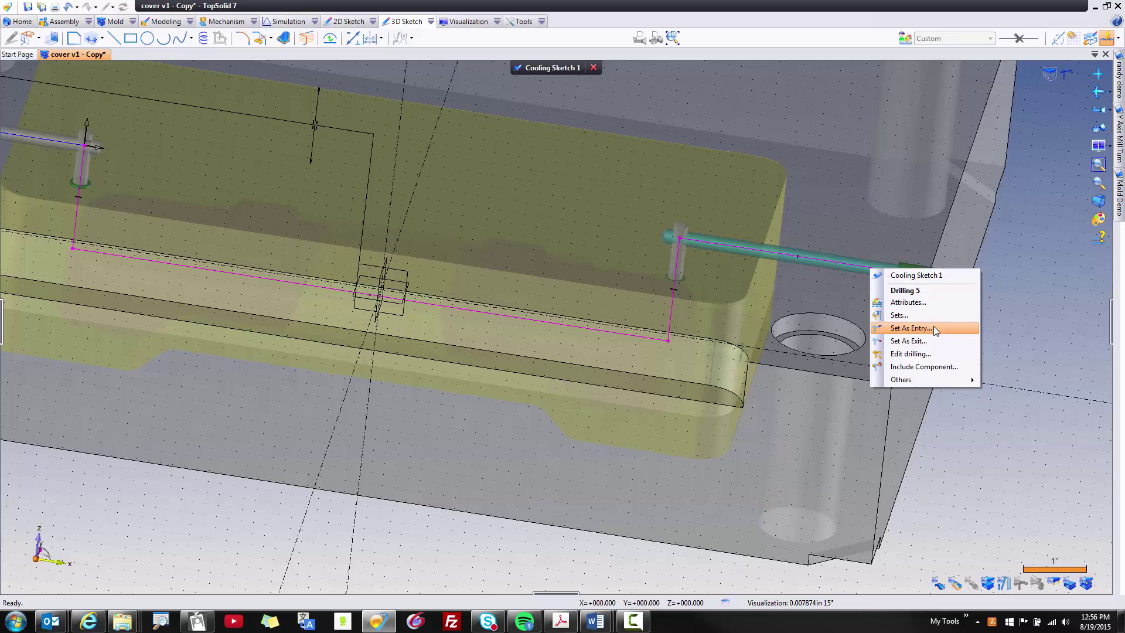
{"action": "left_click", "coordinate": [942, 342]}
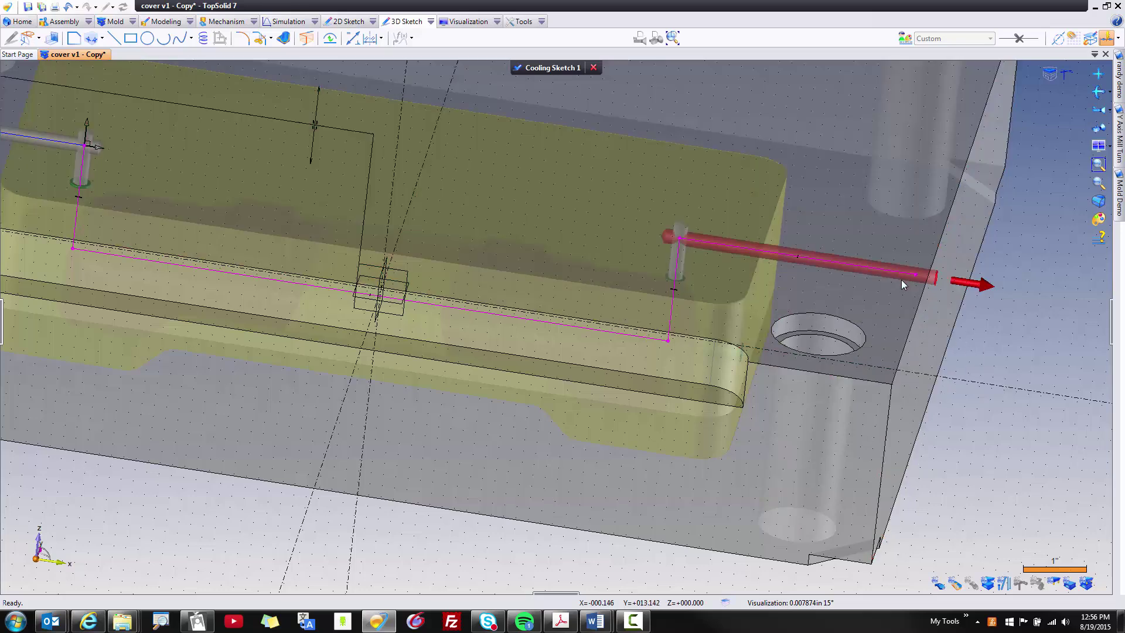
{"action": "right_click", "coordinate": [901, 279]}
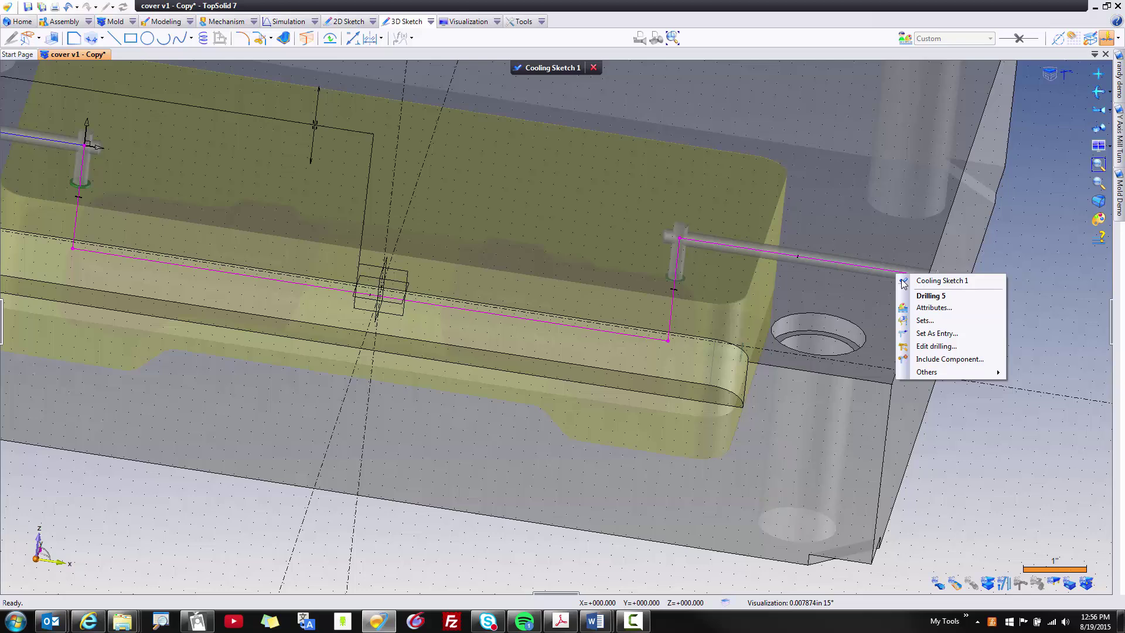
{"action": "left_click", "coordinate": [949, 359]}
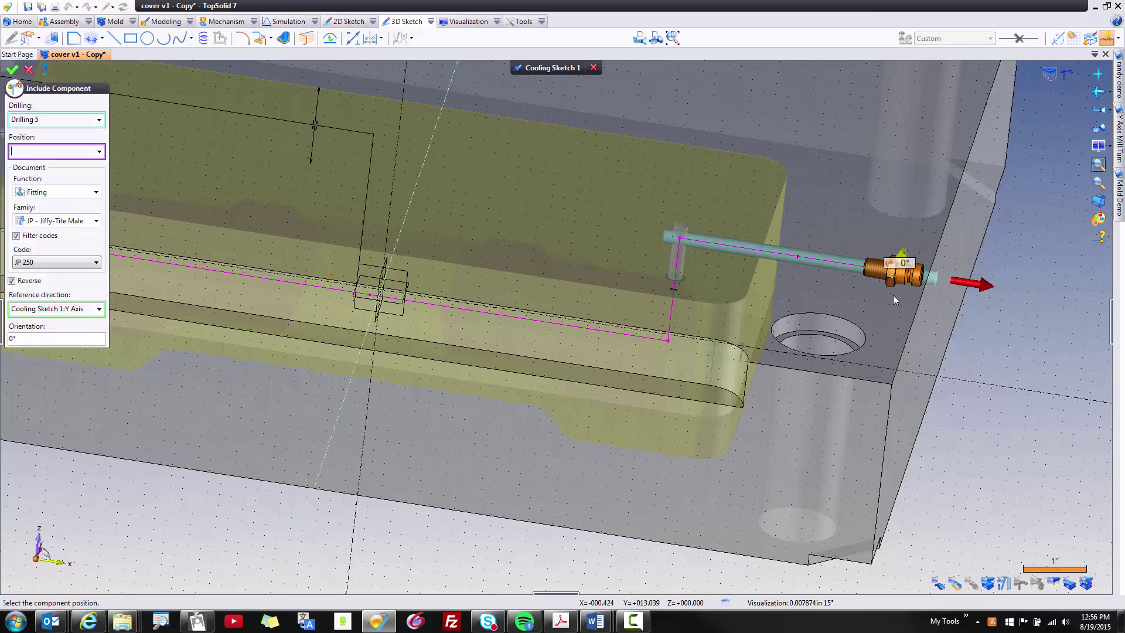
{"action": "left_click", "coordinate": [899, 296]}
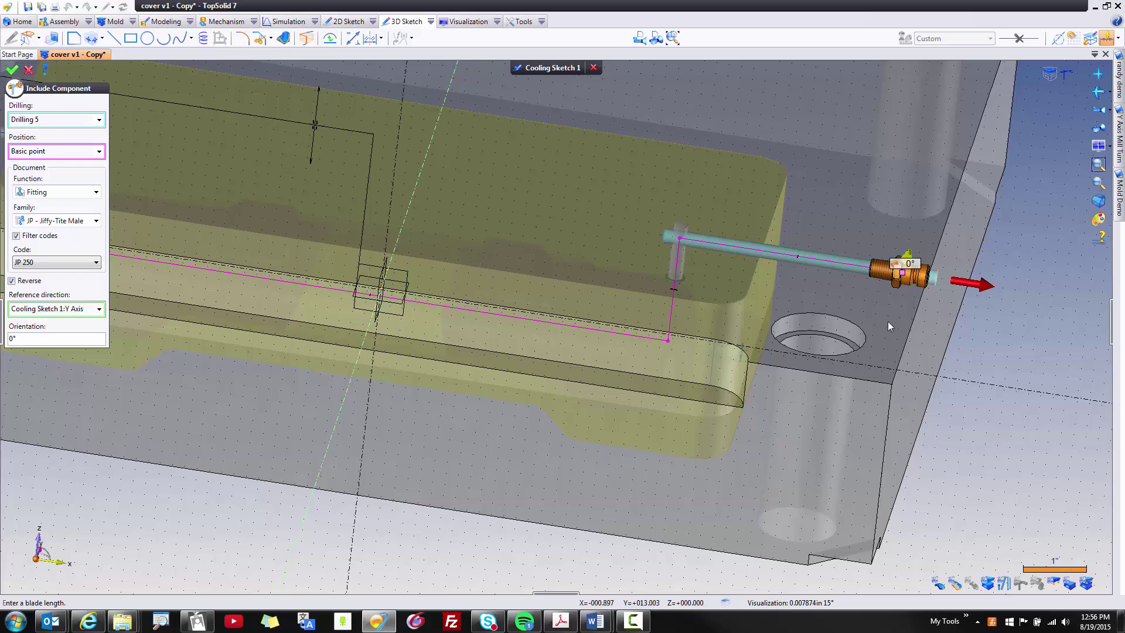
{"action": "left_click", "coordinate": [12, 72]}
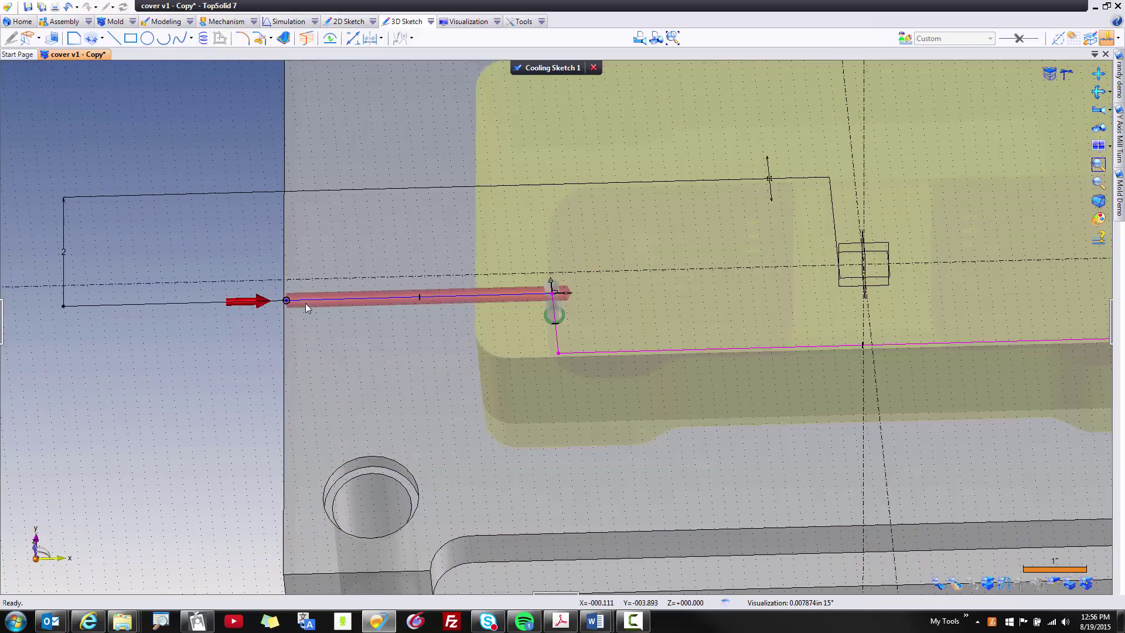
Step: Fit a JP 250 Jiffy-Tite male fitting at the inlet drilling's Basic point
{"action": "right_click", "coordinate": [307, 308]}
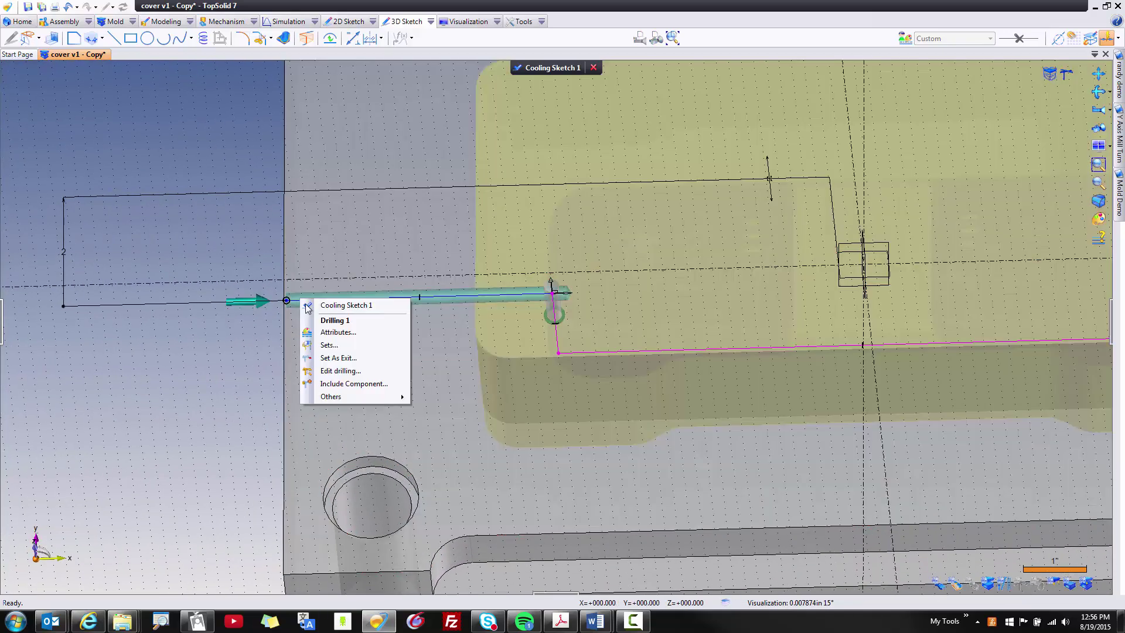
{"action": "left_click", "coordinate": [337, 384]}
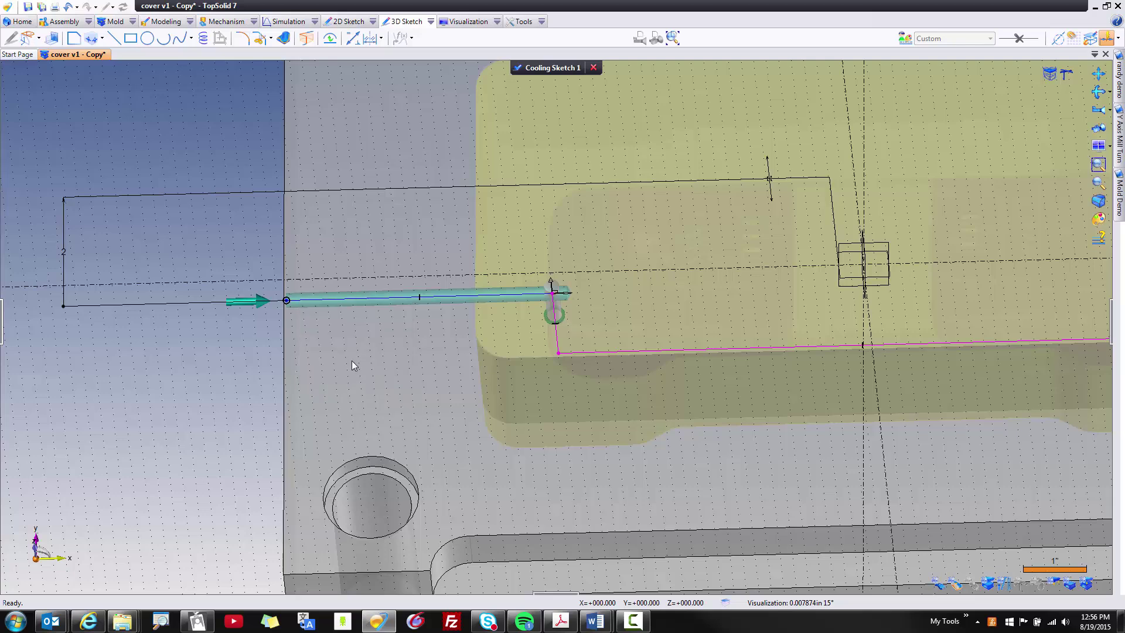
{"action": "left_click", "coordinate": [326, 331]}
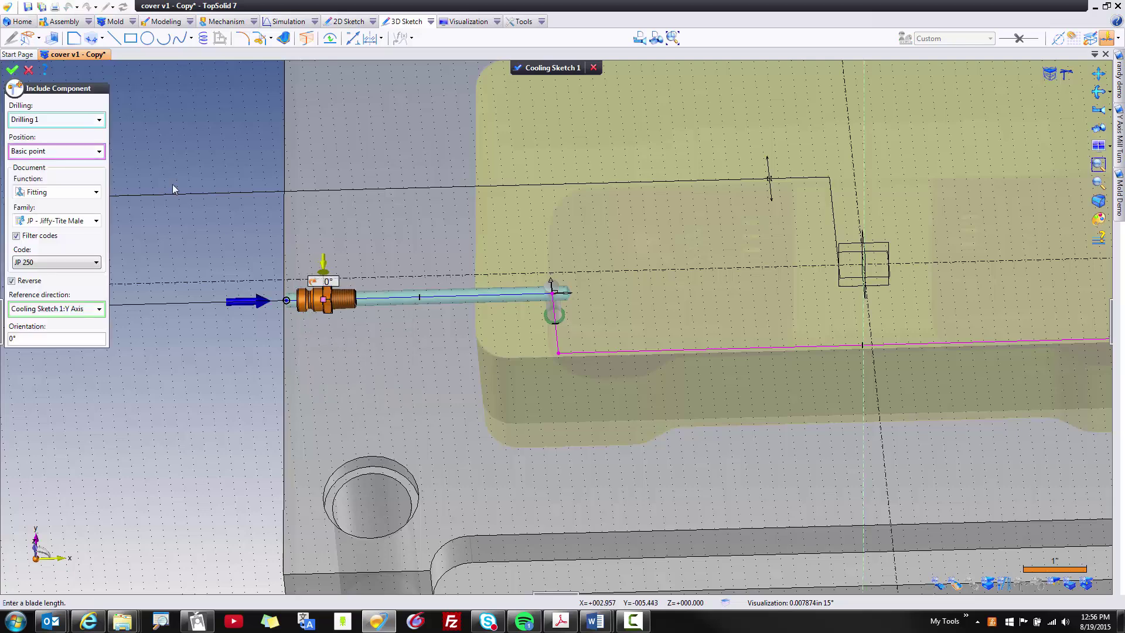
{"action": "left_click", "coordinate": [13, 71]}
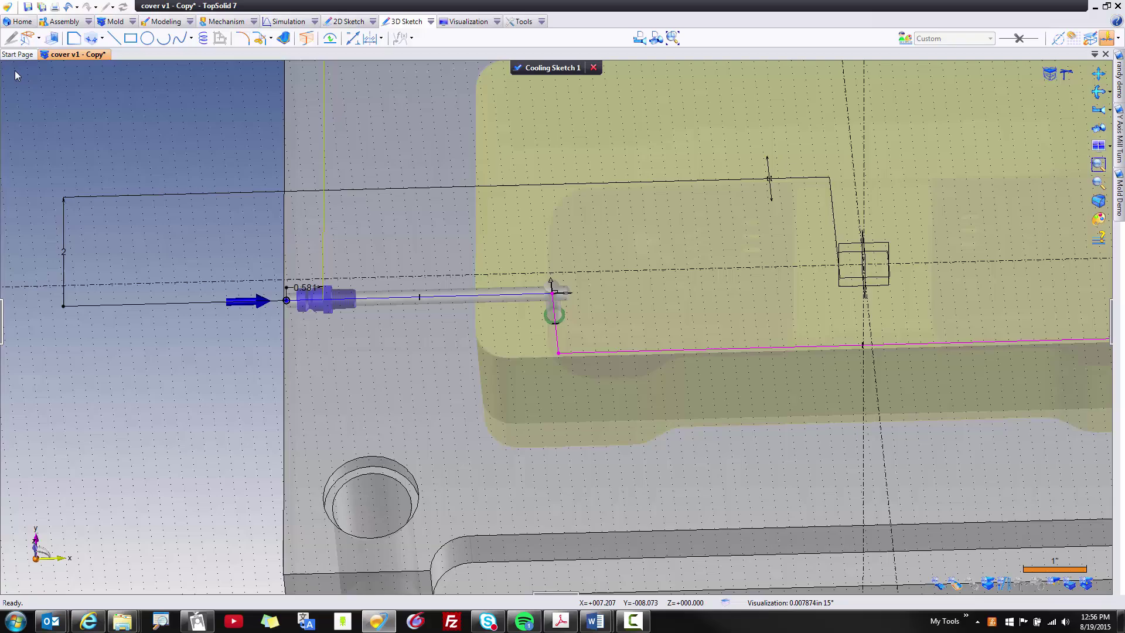
{"action": "key", "text": "Home"}
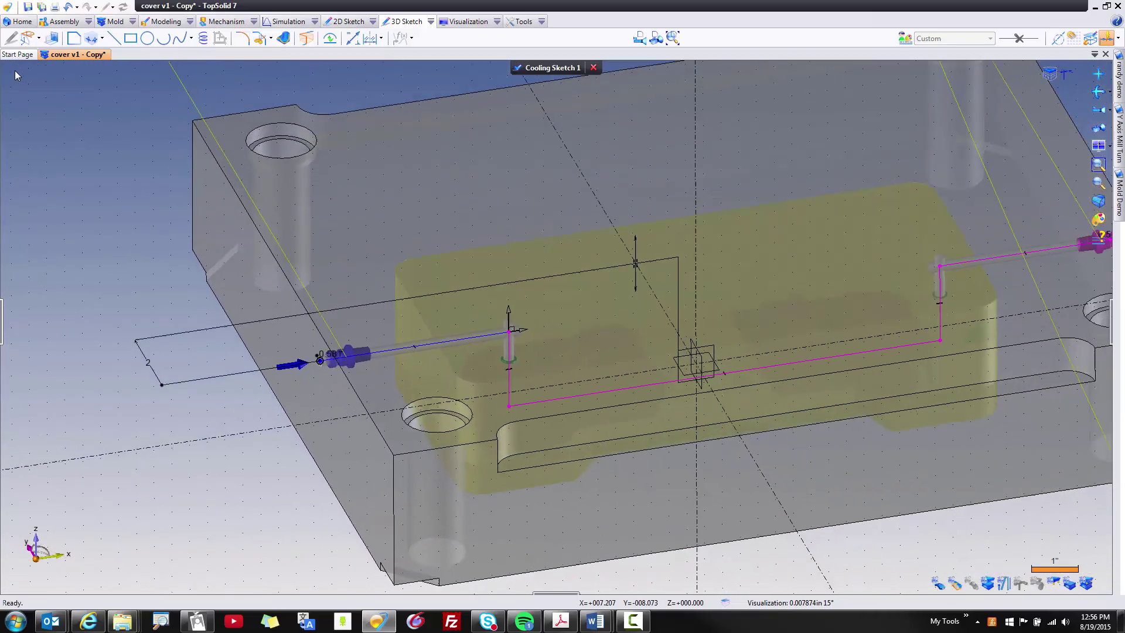
Step: Exit Cooling Sketch 1, run Cooling Circuit Process and accept each component process
{"action": "left_click", "coordinate": [532, 70]}
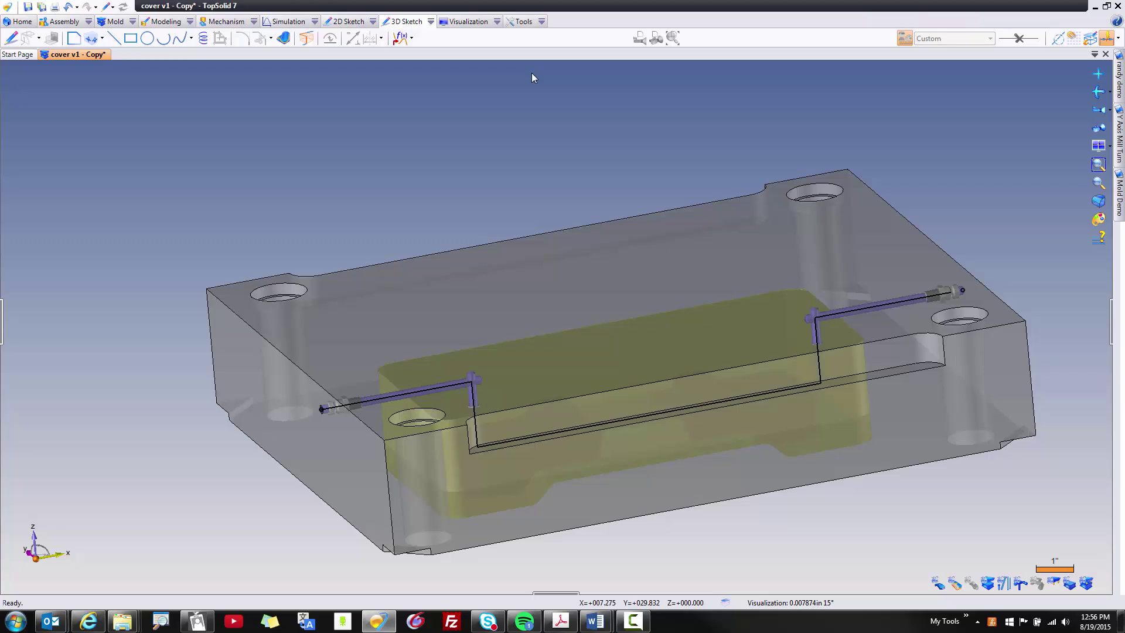
{"action": "left_click", "coordinate": [115, 22]}
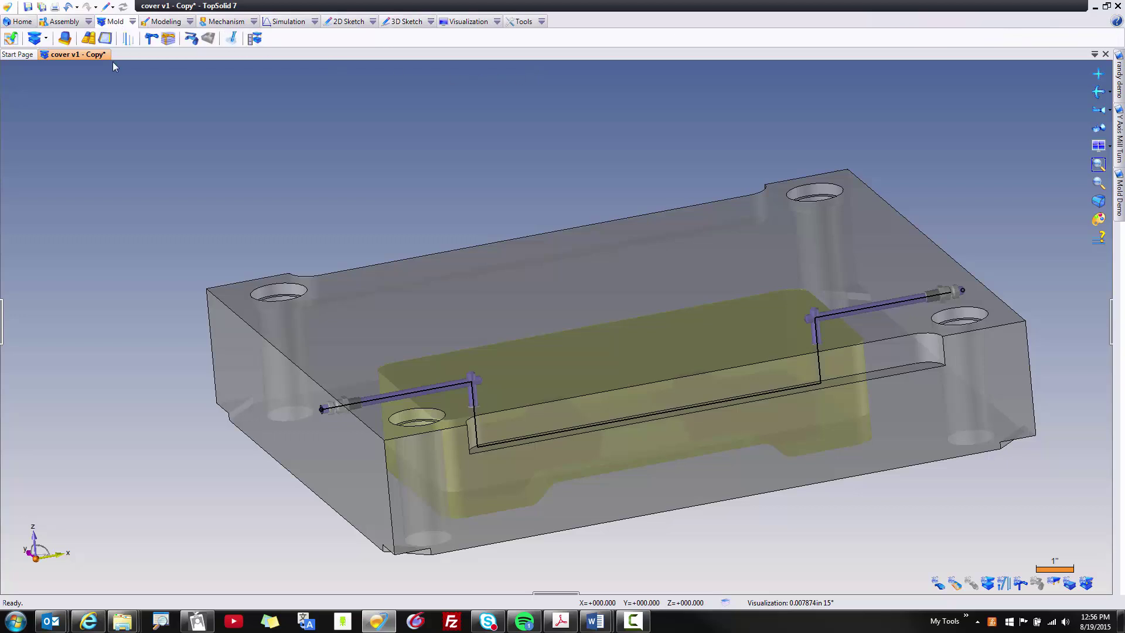
{"action": "left_click", "coordinate": [168, 40]}
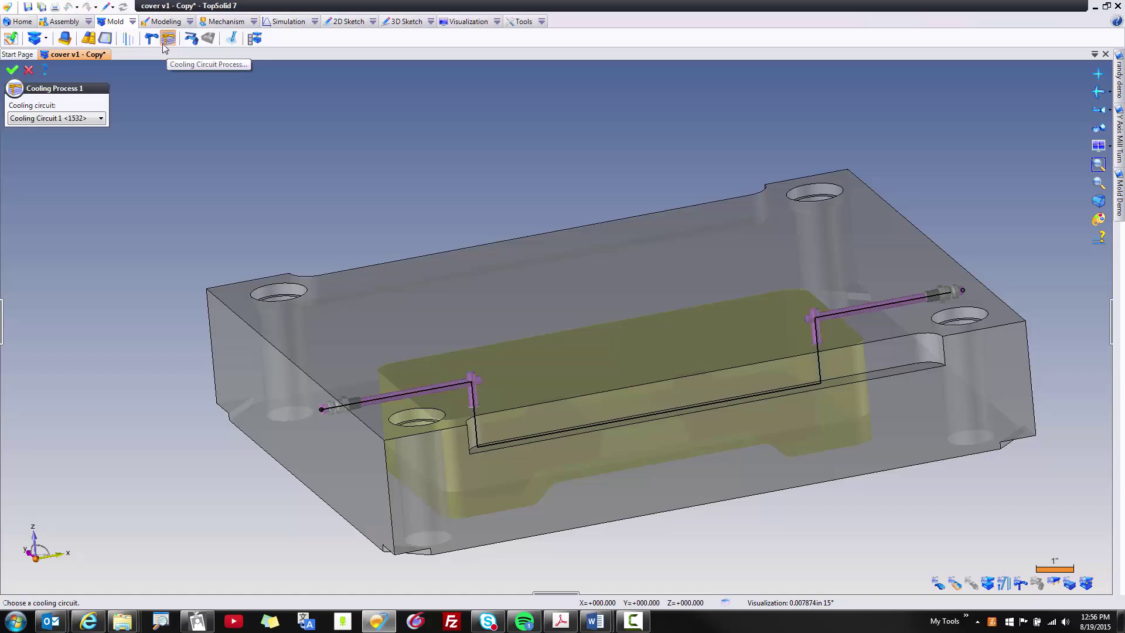
{"action": "left_click", "coordinate": [12, 71]}
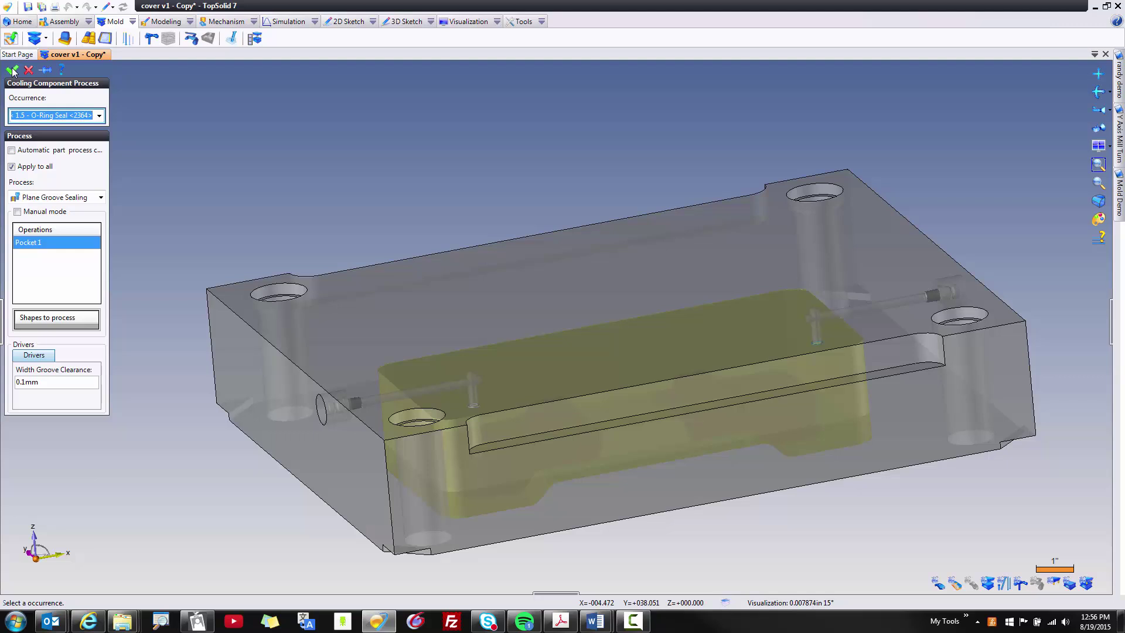
{"action": "left_click", "coordinate": [12, 71]}
{"action": "left_click", "coordinate": [13, 70]}
{"action": "left_click", "coordinate": [13, 71]}
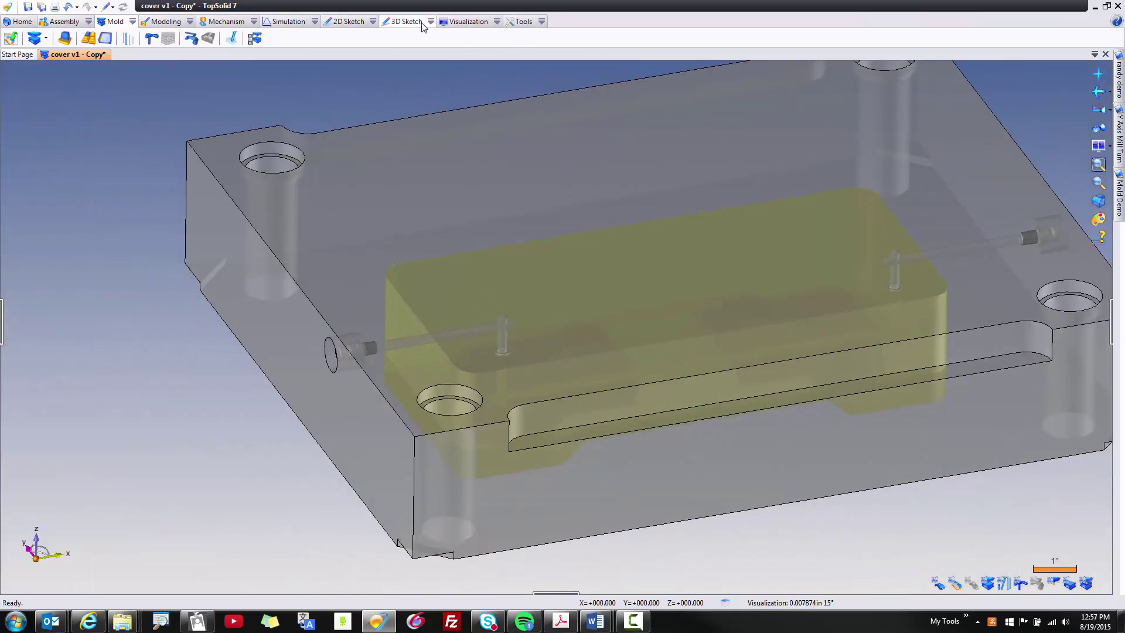
Step: Section-cut the plate from its front side face, passing through the waterline pin centre
{"action": "left_click", "coordinate": [467, 21]}
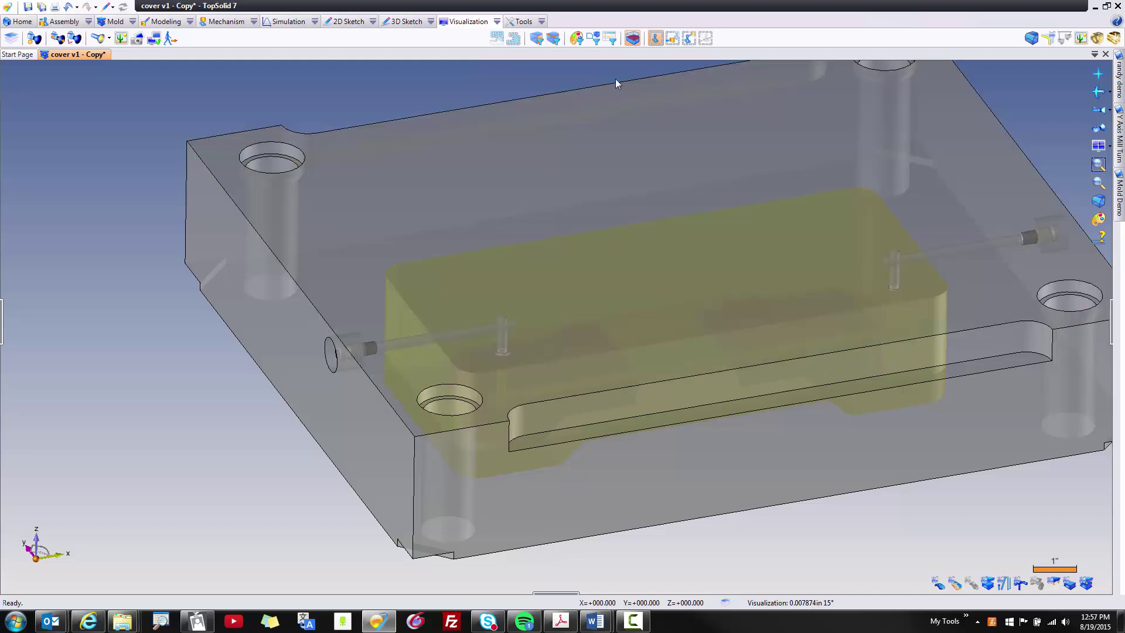
{"action": "left_click", "coordinate": [632, 38]}
{"action": "left_click", "coordinate": [589, 494]}
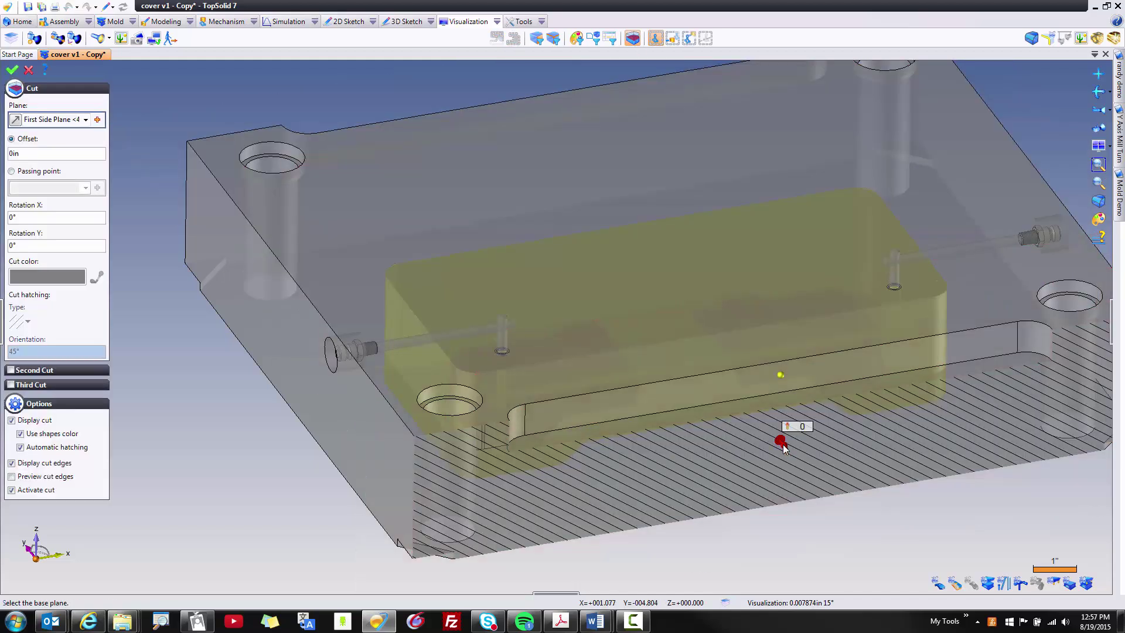
{"action": "left_click_drag", "start_coordinate": [780, 441], "coordinate": [733, 373]}
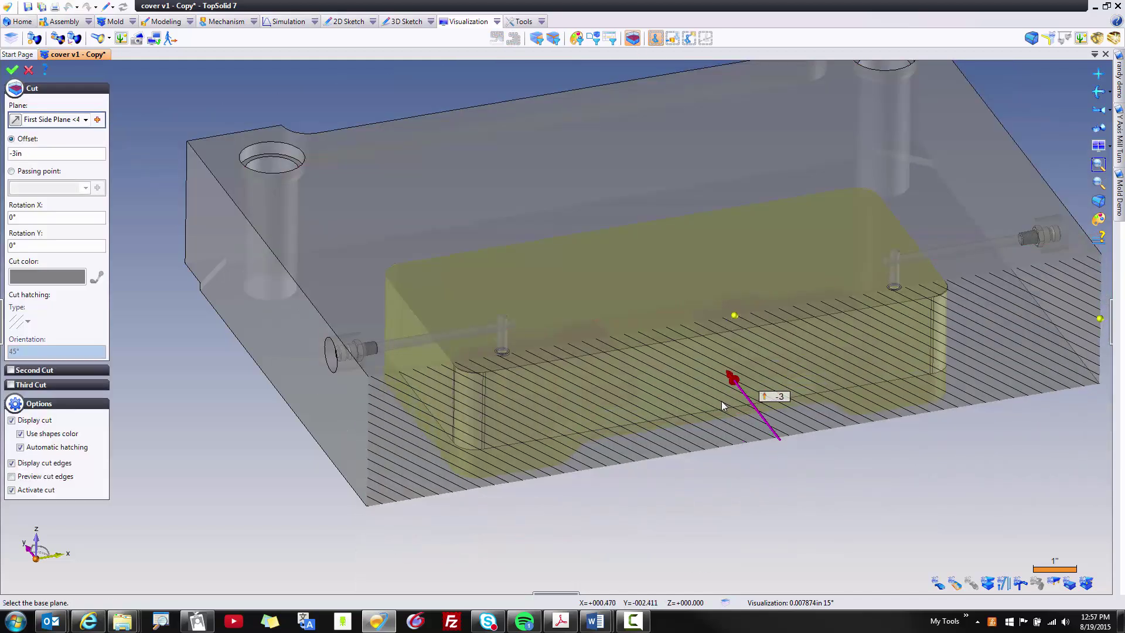
{"action": "left_click", "coordinate": [21, 171]}
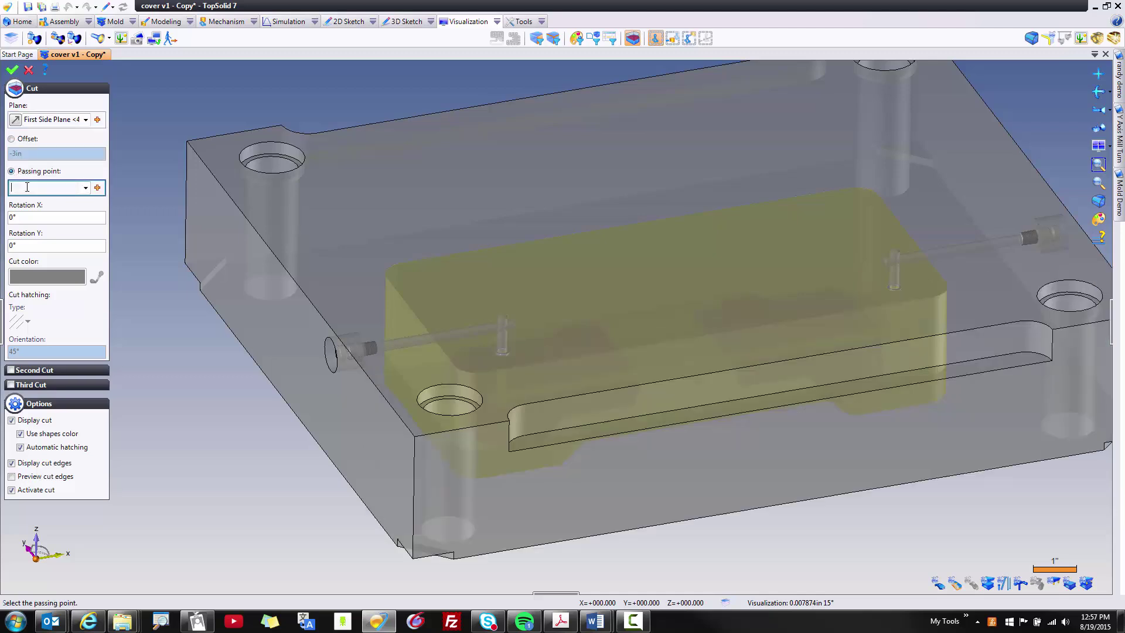
{"action": "left_click", "coordinate": [501, 352]}
{"action": "left_click", "coordinate": [13, 69]}
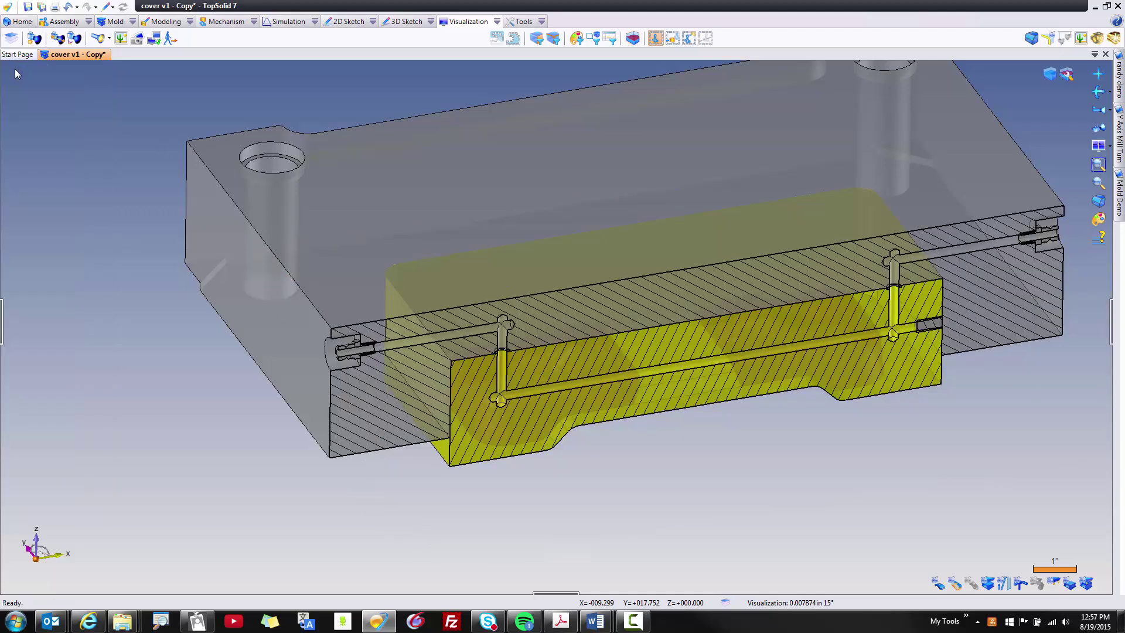